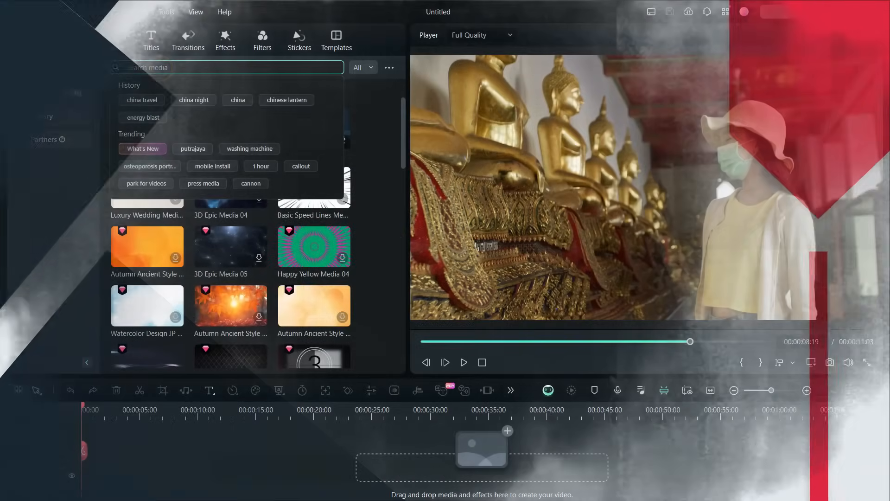
{"action": "type", "text": "hina tra"}
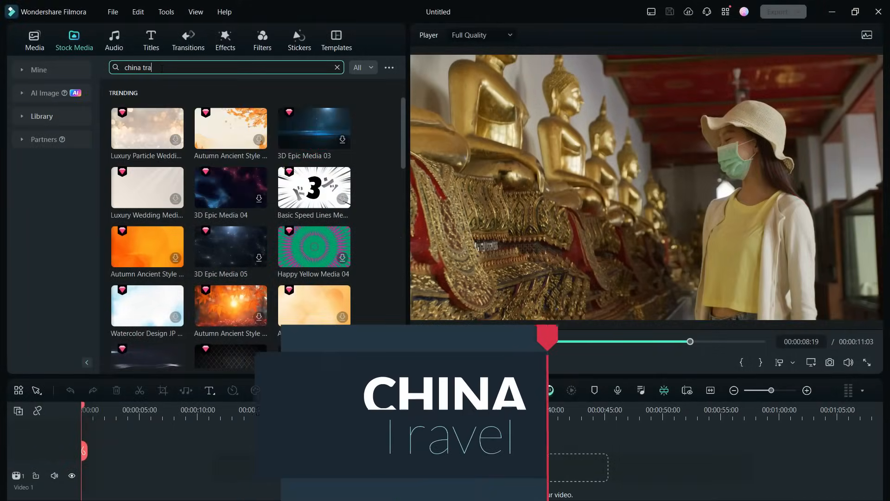
{"action": "type", "text": "vel"}
Search stock media for 'china travel' and preview the young-man and China people Travel clips.
{"action": "key", "text": "Return"}
{"action": "left_click", "coordinate": [221, 167]}
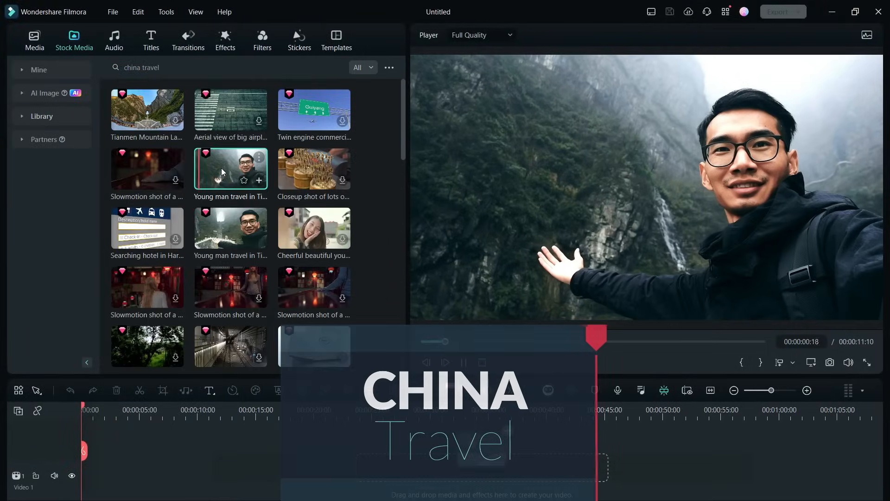
{"action": "left_click", "coordinate": [225, 225]}
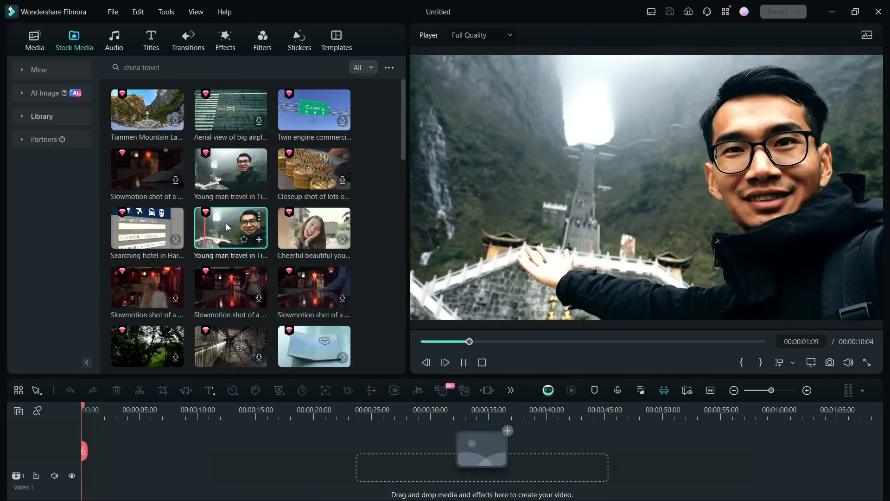
{"action": "scroll", "coordinate": [226, 226], "scroll_direction": "down", "scroll_amount": 4}
{"action": "scroll", "coordinate": [209, 216], "scroll_direction": "down", "scroll_amount": 1}
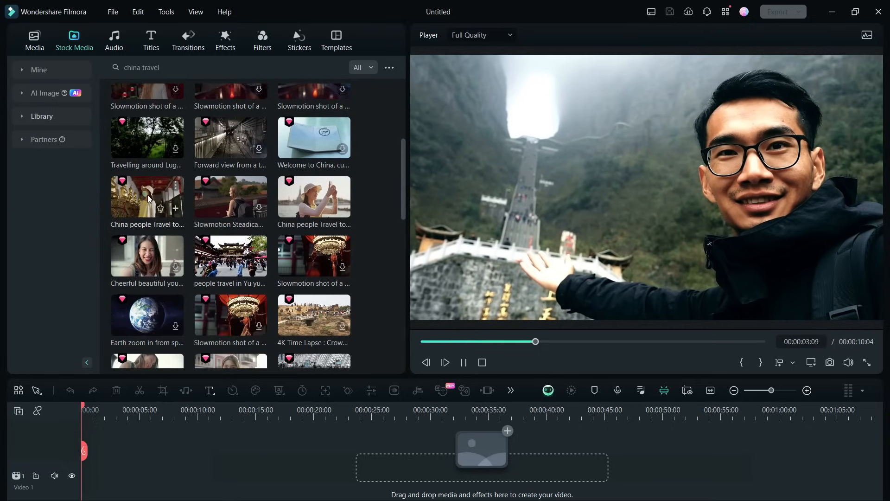
{"action": "left_click", "coordinate": [147, 195]}
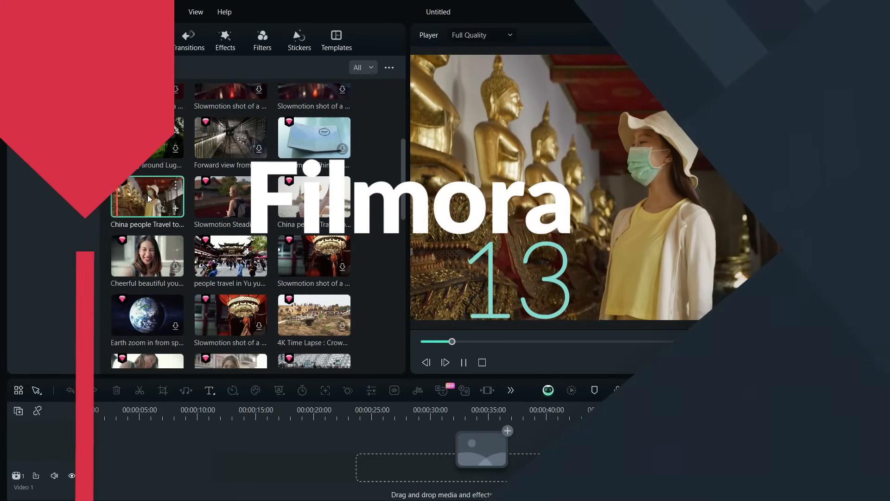
{"action": "scroll", "coordinate": [148, 196], "scroll_direction": "down", "scroll_amount": 2}
{"action": "scroll", "coordinate": [148, 197], "scroll_direction": "down", "scroll_amount": 3}
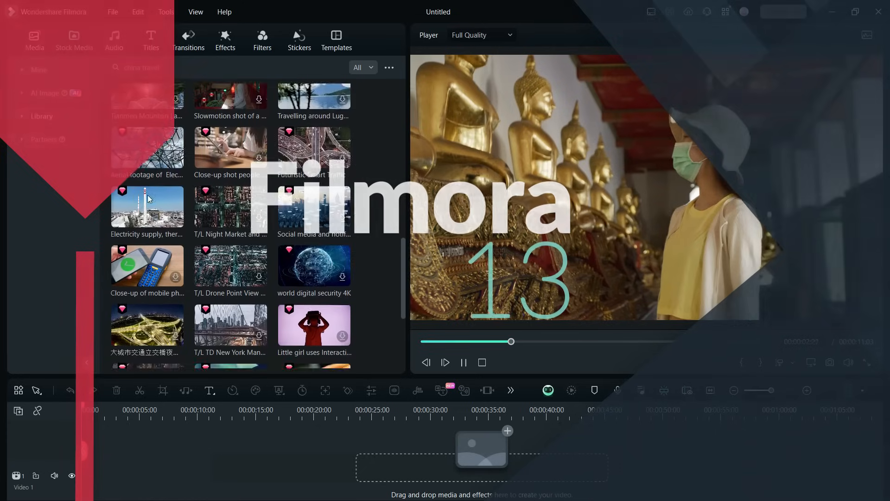
{"action": "scroll", "coordinate": [148, 197], "scroll_direction": "down", "scroll_amount": 2}
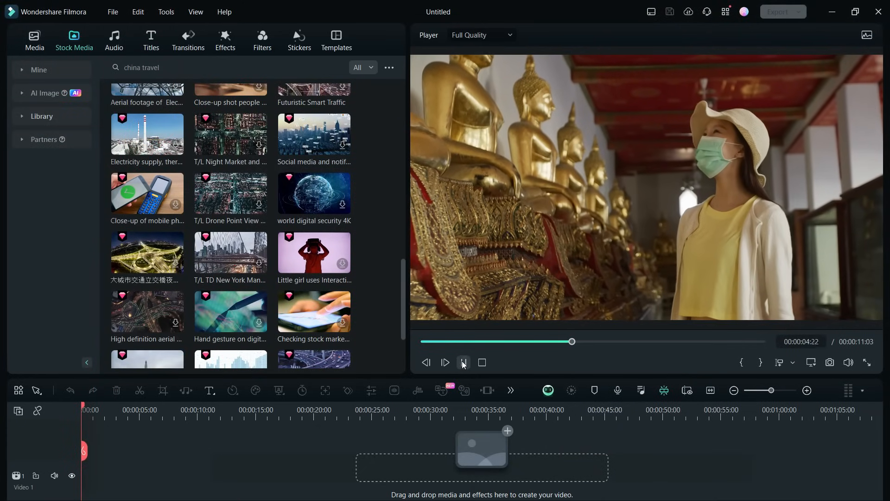
Add the night street and Changsha night clips to the timeline, accepting the resolution change.
{"action": "left_click", "coordinate": [463, 362]}
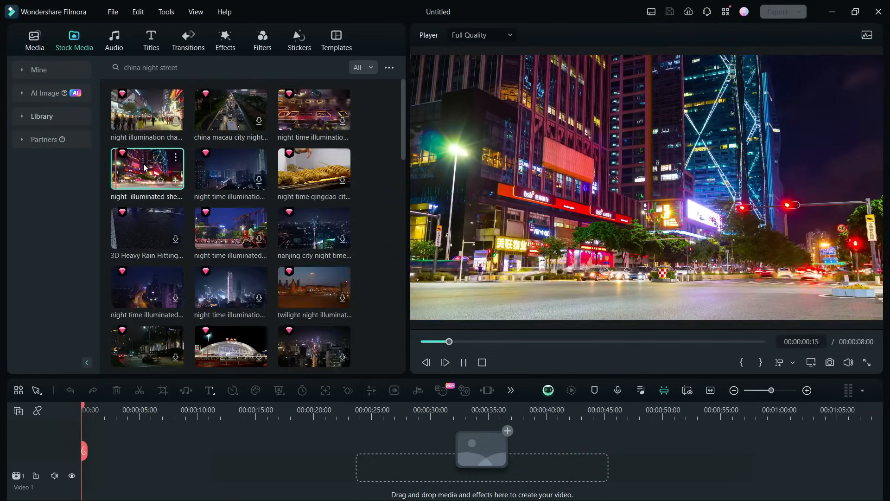
{"action": "left_click_drag", "start_coordinate": [145, 168], "coordinate": [74, 447]}
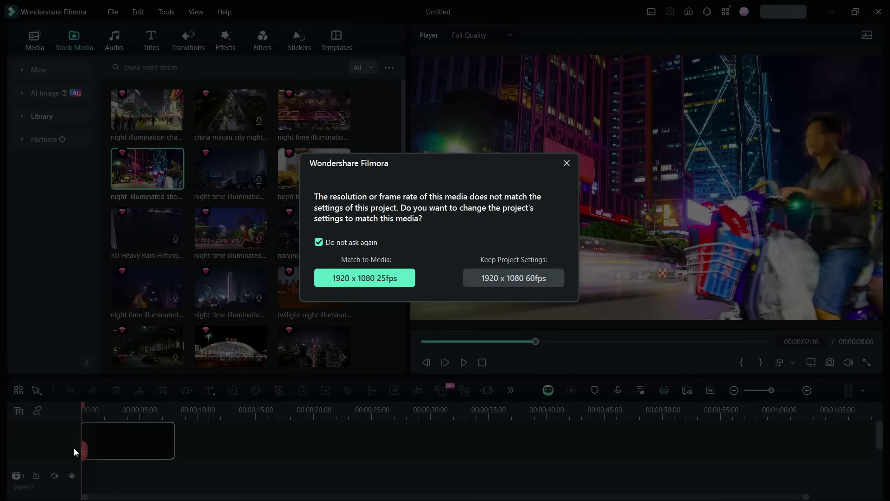
{"action": "key", "text": "Return"}
{"action": "left_click_drag", "start_coordinate": [149, 113], "coordinate": [186, 487]}
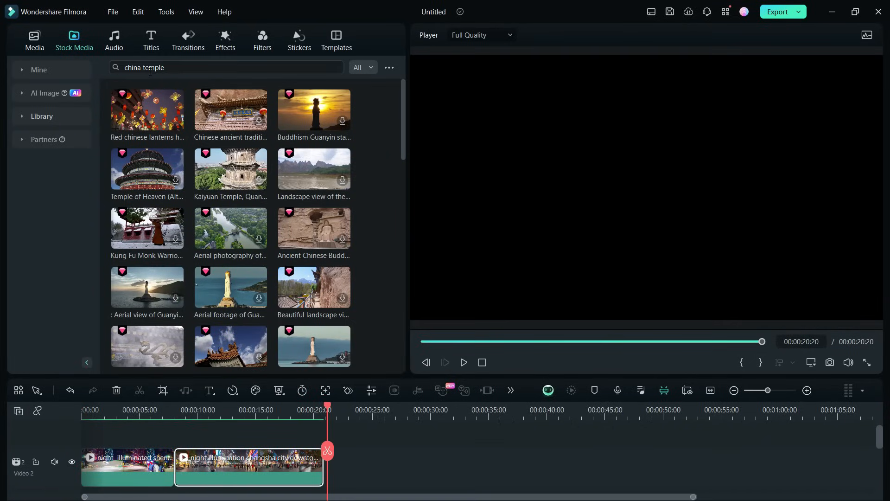
{"action": "left_click_drag", "start_coordinate": [404, 139], "coordinate": [393, 320]}
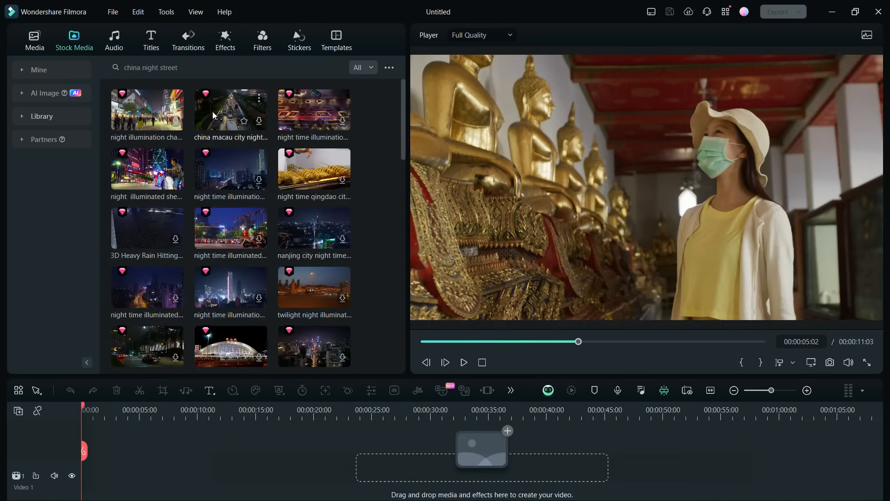
Add the Chinese new year lanterns clip and the Penang street food night clip after them.
{"action": "left_click", "coordinate": [148, 171]}
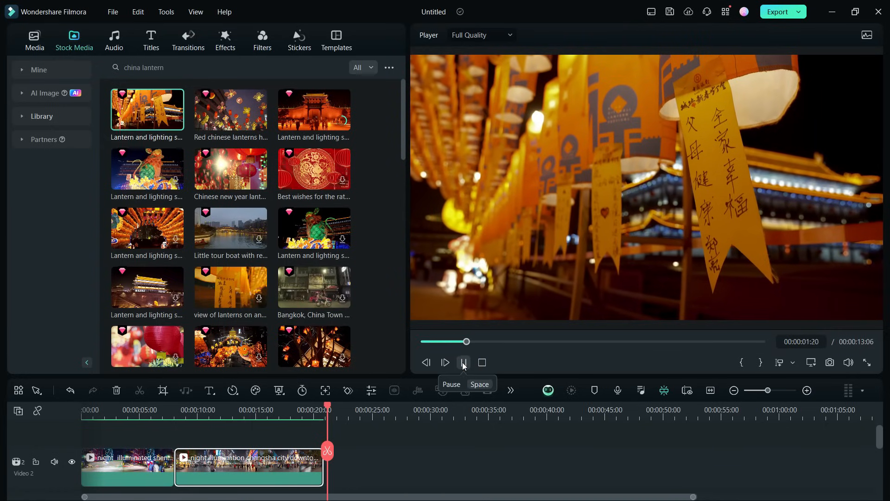
{"action": "left_click", "coordinate": [234, 168]}
{"action": "left_click_drag", "start_coordinate": [234, 168], "coordinate": [337, 480]}
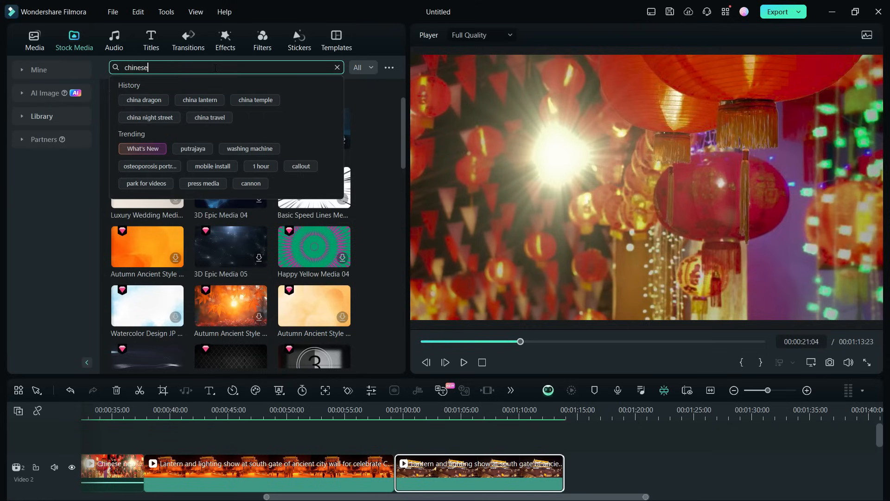
{"action": "type", "text": " street food nigh"}
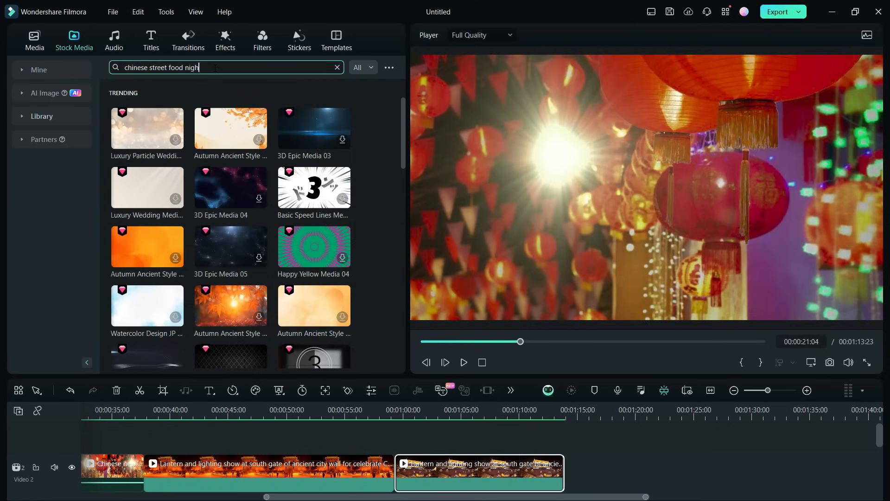
{"action": "type", "text": "t"}
{"action": "key", "text": "Return"}
{"action": "left_click", "coordinate": [313, 106]}
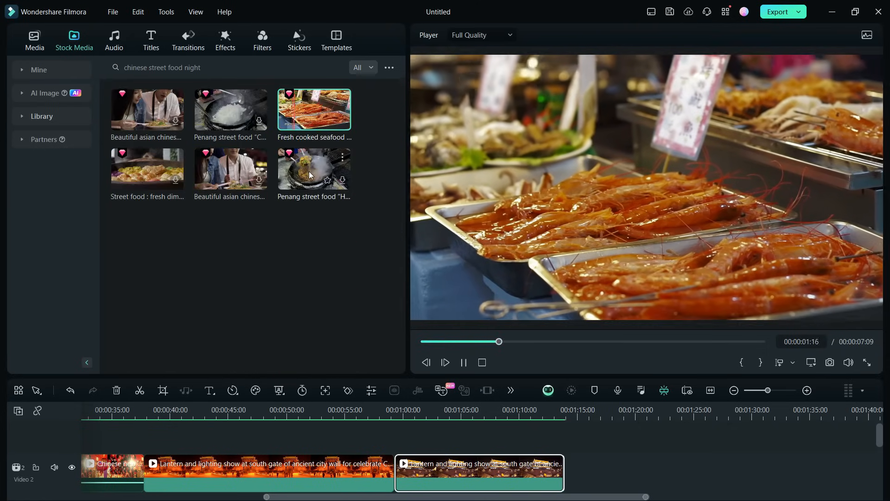
{"action": "left_click_drag", "start_coordinate": [309, 167], "coordinate": [435, 473]}
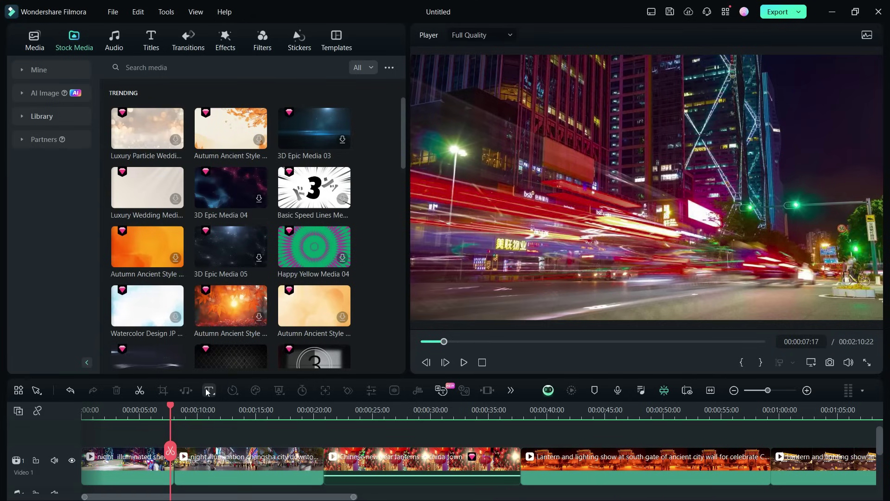
Add a plain Quick Text title at the playhead and bring up AI Copywriting for it.
{"action": "left_click", "coordinate": [210, 390]}
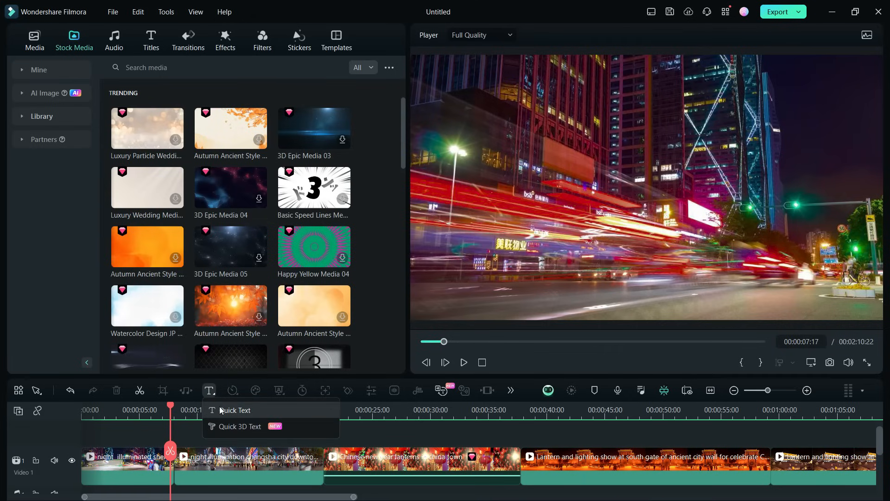
{"action": "left_click", "coordinate": [221, 410]}
{"action": "double_click", "coordinate": [202, 456]}
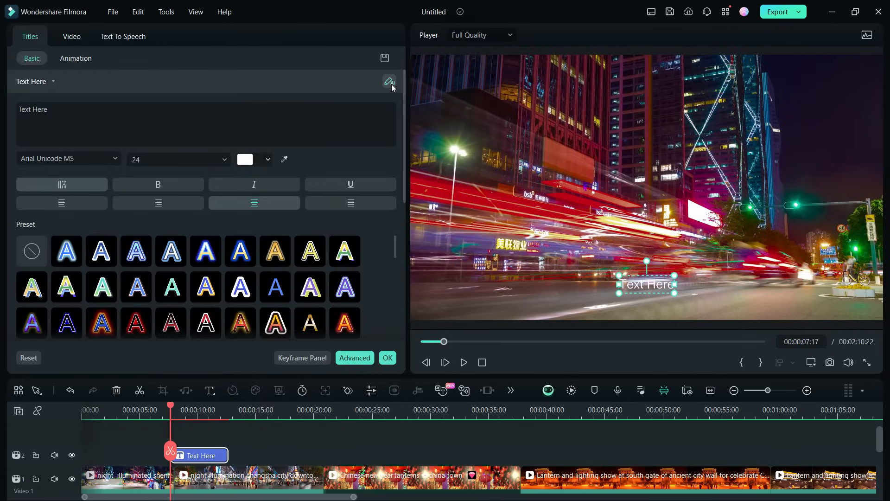
{"action": "left_click", "coordinate": [390, 82]}
Generate a Video Oral Script on China travel and put the welcome paragraph into the first title.
{"action": "left_click", "coordinate": [286, 146]}
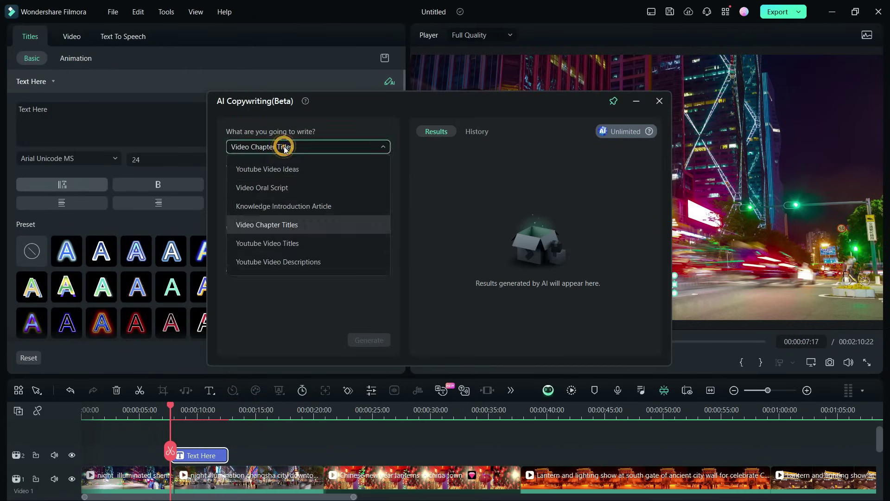
{"action": "left_click", "coordinate": [289, 188]}
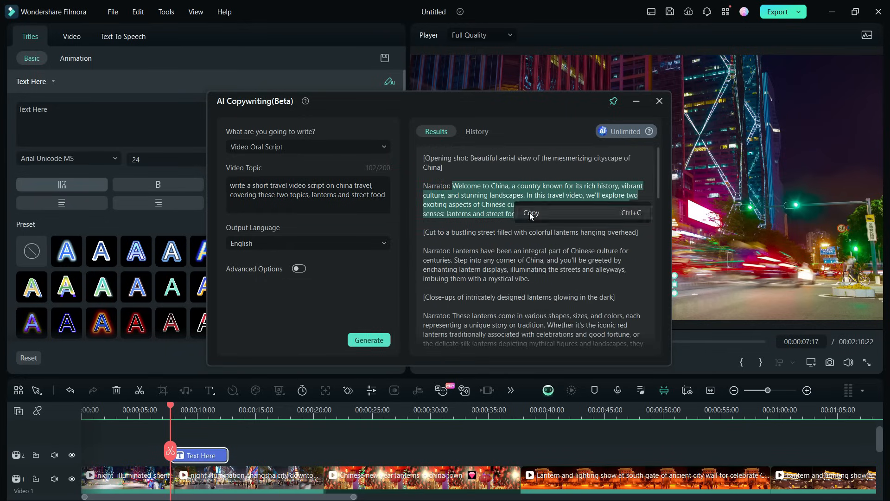
{"action": "left_click", "coordinate": [630, 206]}
Add a second title and copy the lanterns narration paragraph for it.
{"action": "left_click", "coordinate": [209, 391]}
{"action": "left_click_drag", "start_coordinate": [453, 250], "coordinate": [533, 271]}
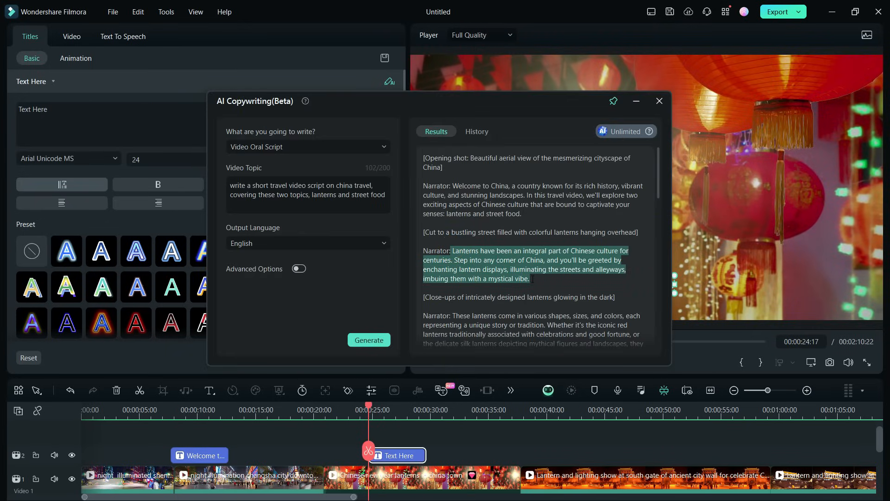
{"action": "key", "text": "ctrl+c"}
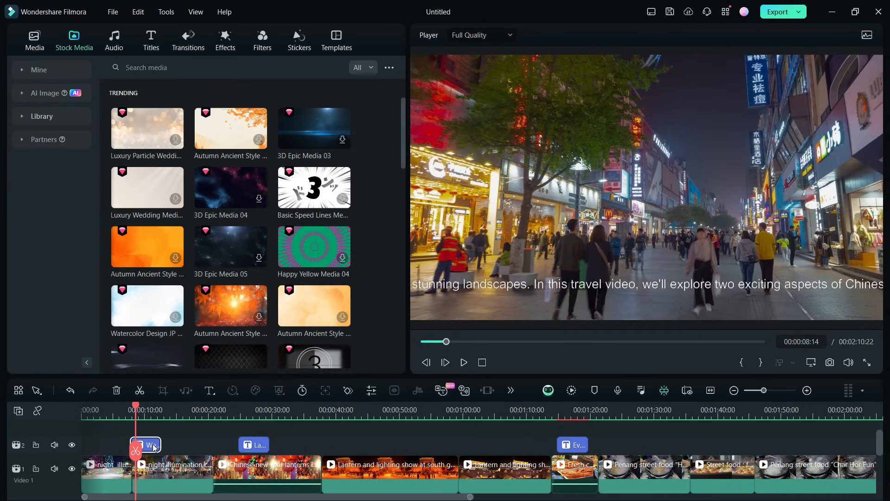
Convert the title script to speech with a male narration voice and generate the AI narration.
{"action": "right_click", "coordinate": [154, 446]}
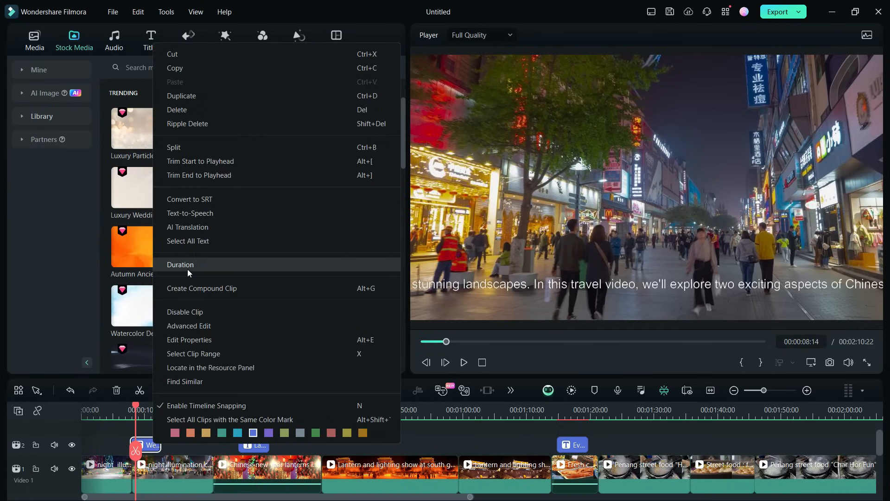
{"action": "left_click", "coordinate": [193, 214]}
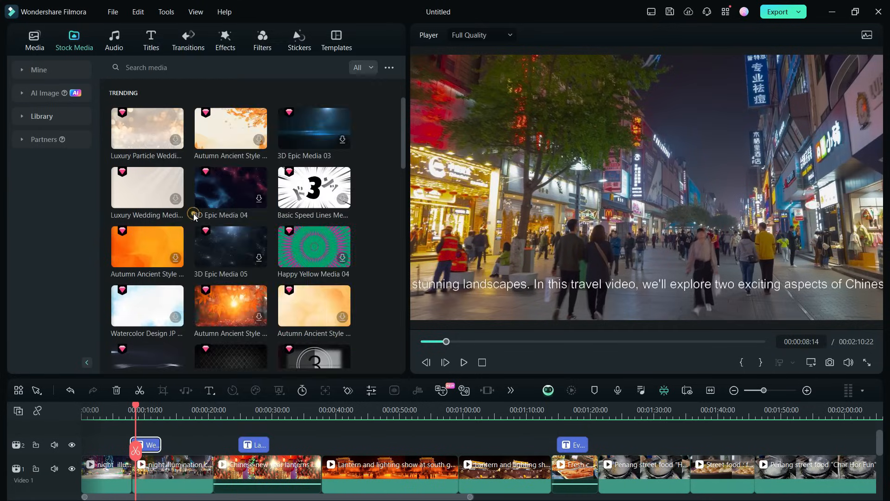
{"action": "left_click", "coordinate": [48, 119]}
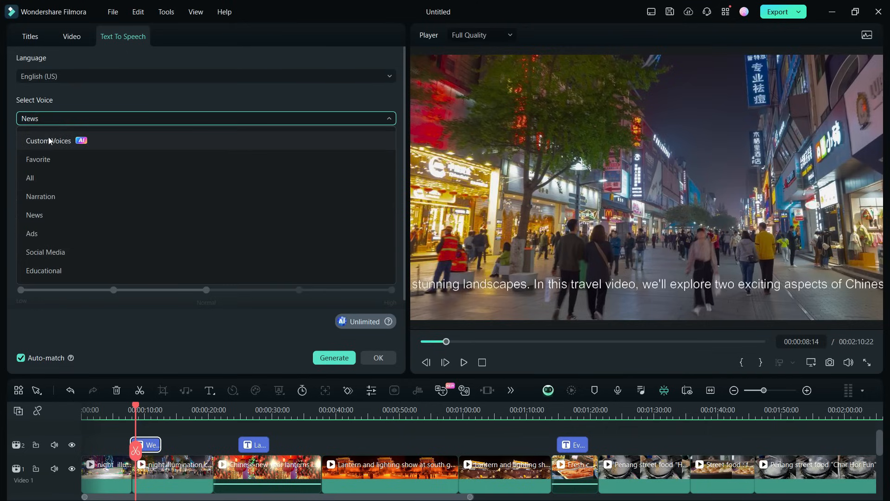
{"action": "left_click", "coordinate": [47, 197]}
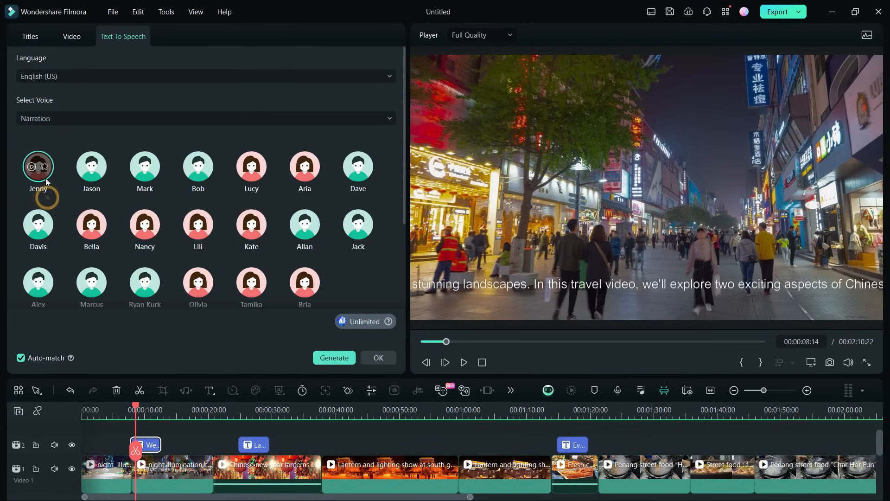
{"action": "left_click", "coordinate": [87, 169]}
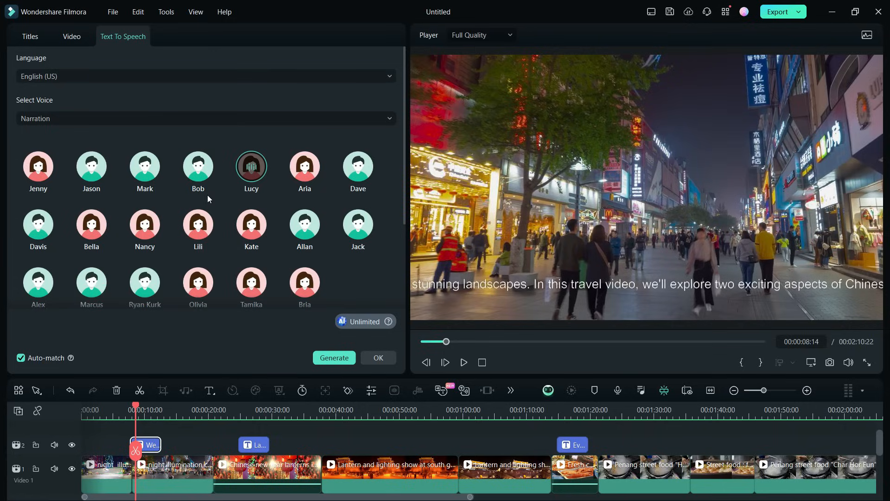
{"action": "left_click", "coordinate": [331, 357]}
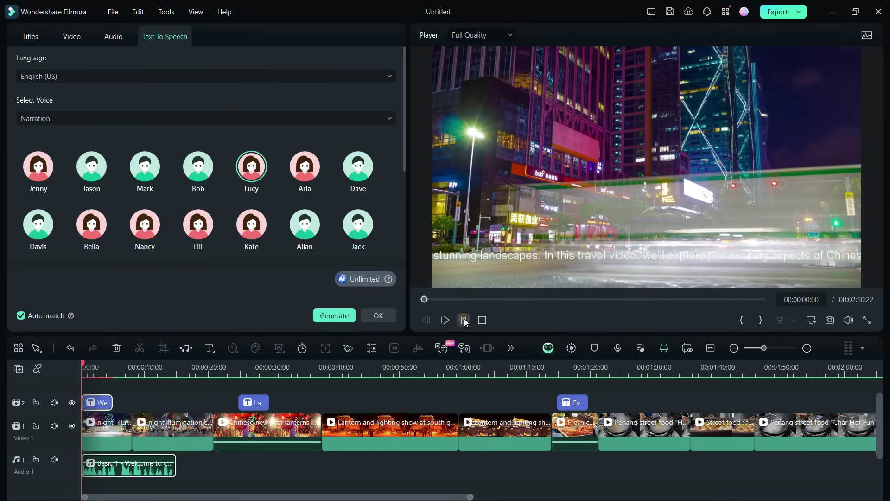
{"action": "left_click", "coordinate": [463, 320]}
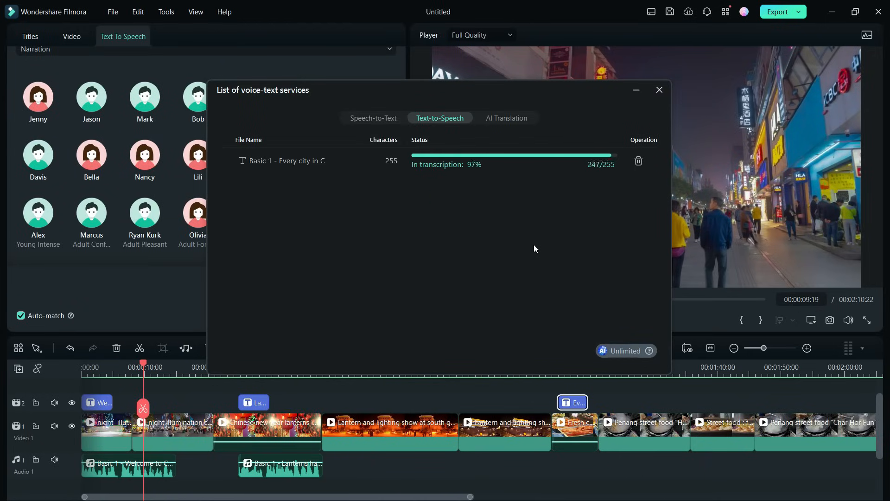
Rearrange the video clips along the narration into a roughly 35-second timeline.
{"action": "left_click_drag", "start_coordinate": [230, 432], "coordinate": [849, 457]}
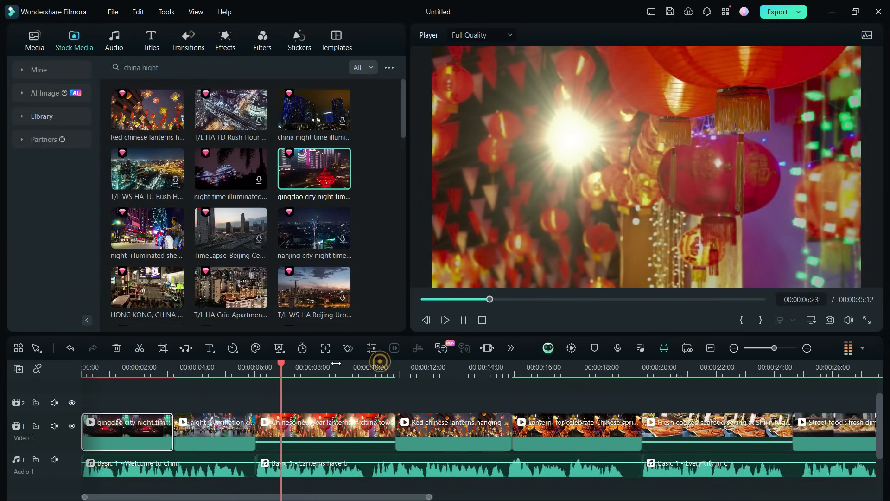
{"action": "scroll", "coordinate": [341, 384], "scroll_direction": "down", "scroll_amount": 1}
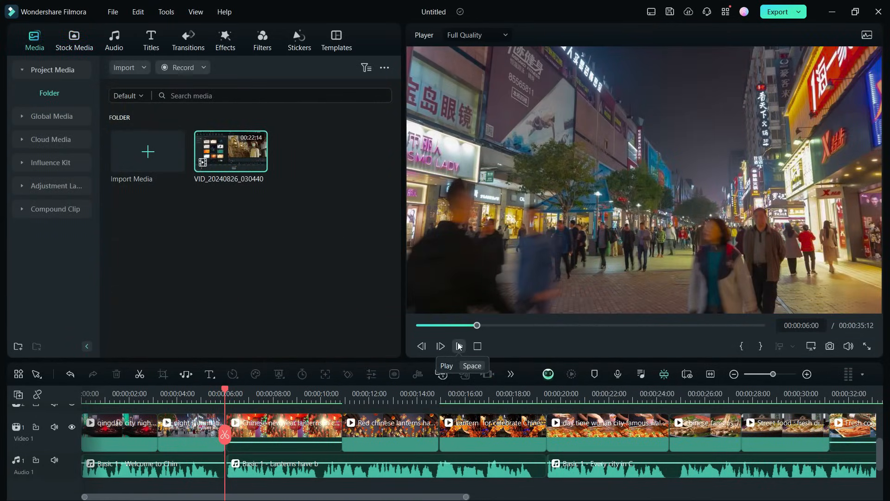
Search transitions for china travel and add the Travel Journal transition between the first clips, previewing it.
{"action": "left_click", "coordinate": [185, 48]}
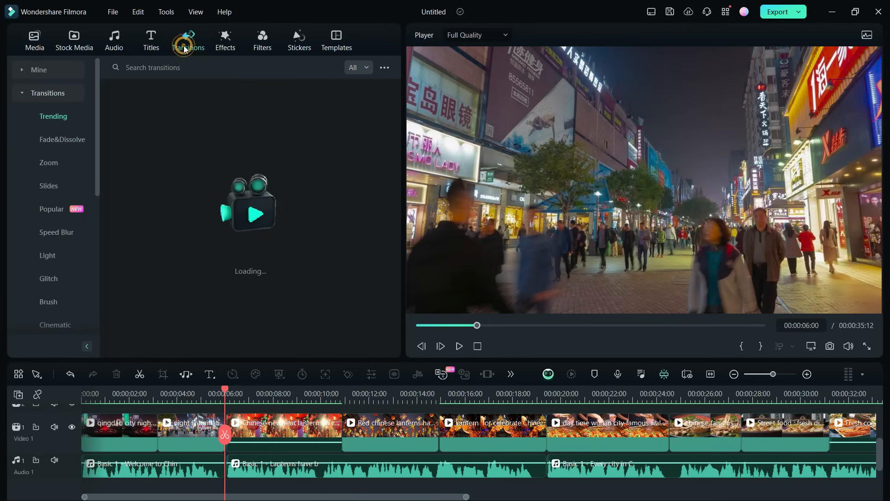
{"action": "left_click", "coordinate": [171, 66]}
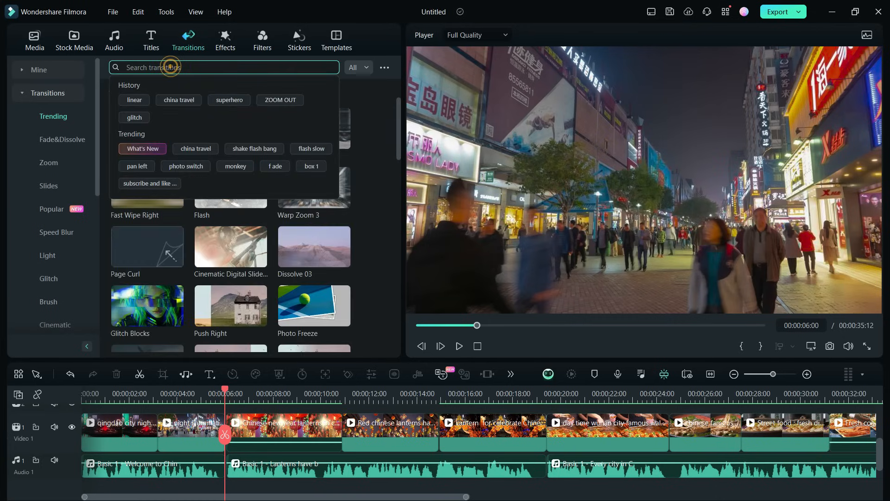
{"action": "left_click", "coordinate": [197, 149]}
{"action": "scroll", "coordinate": [394, 163], "scroll_direction": "down", "scroll_amount": 5}
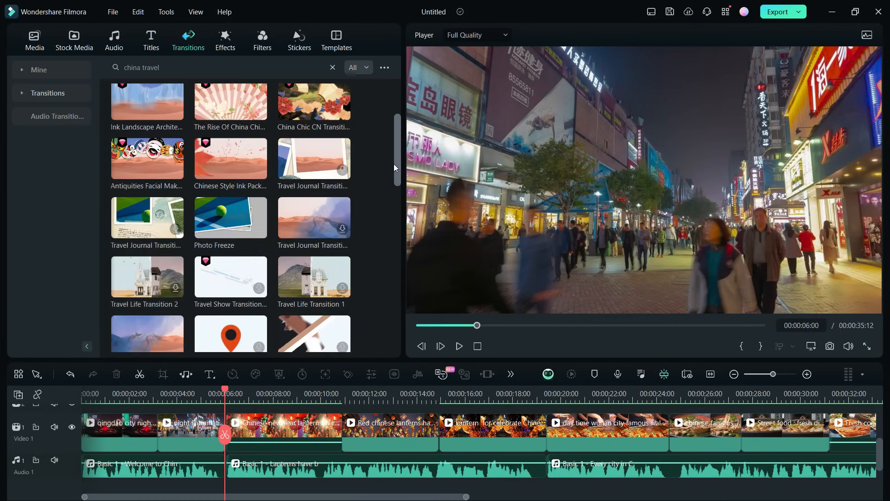
{"action": "left_click_drag", "start_coordinate": [394, 163], "coordinate": [394, 129]}
{"action": "left_click_drag", "start_coordinate": [143, 110], "coordinate": [162, 442]}
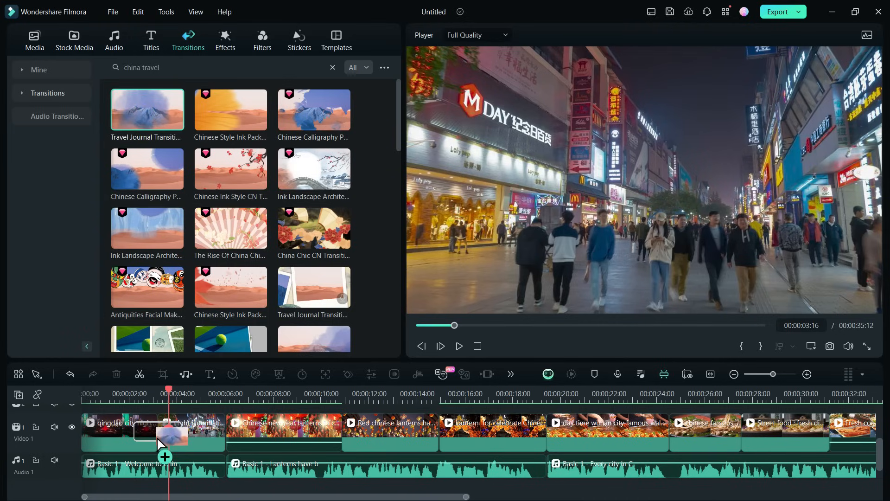
{"action": "left_click", "coordinate": [458, 349]}
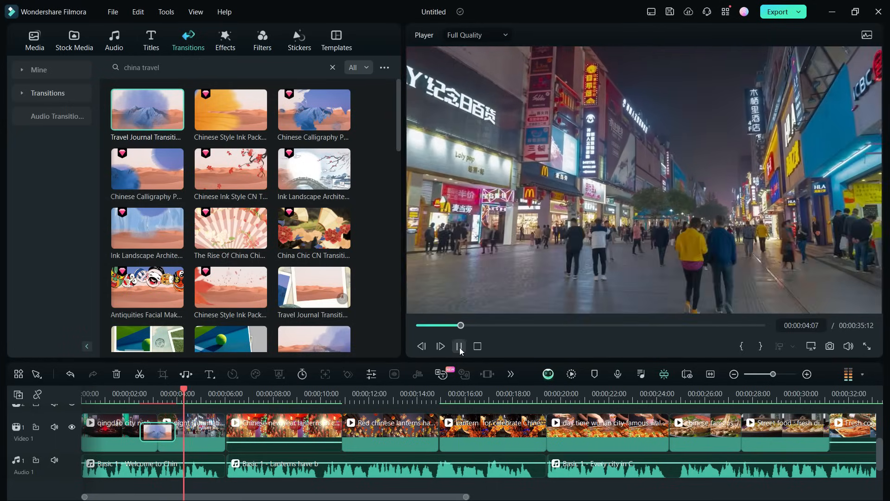
{"action": "left_click", "coordinate": [459, 346]}
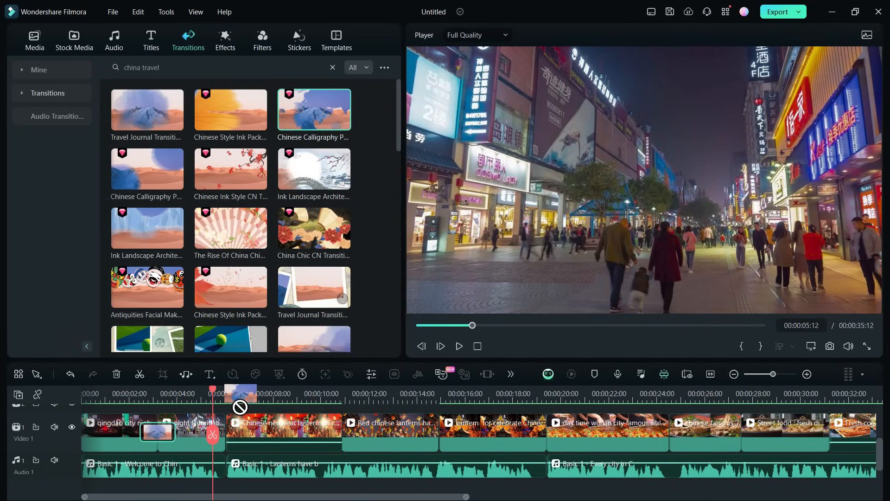
Add a calligraphy transition and the China Chic transition at the next clip joins, previewing each.
{"action": "left_click_drag", "start_coordinate": [240, 407], "coordinate": [227, 426]}
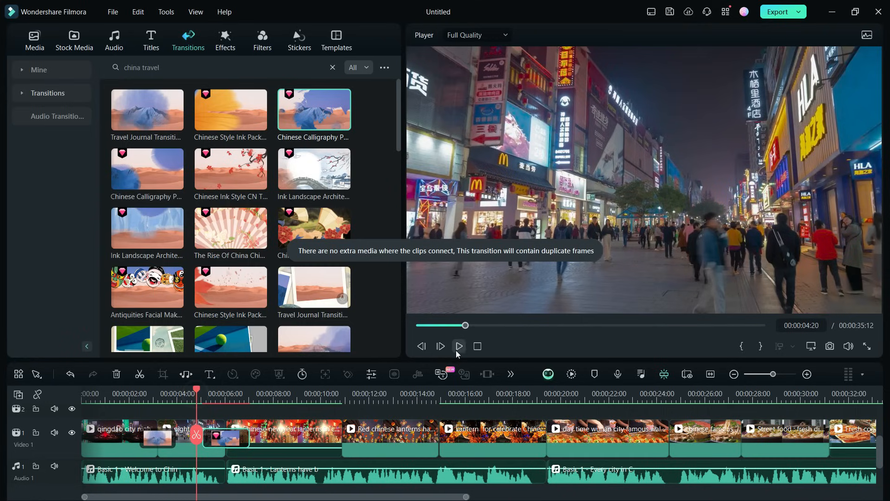
{"action": "left_click", "coordinate": [459, 345]}
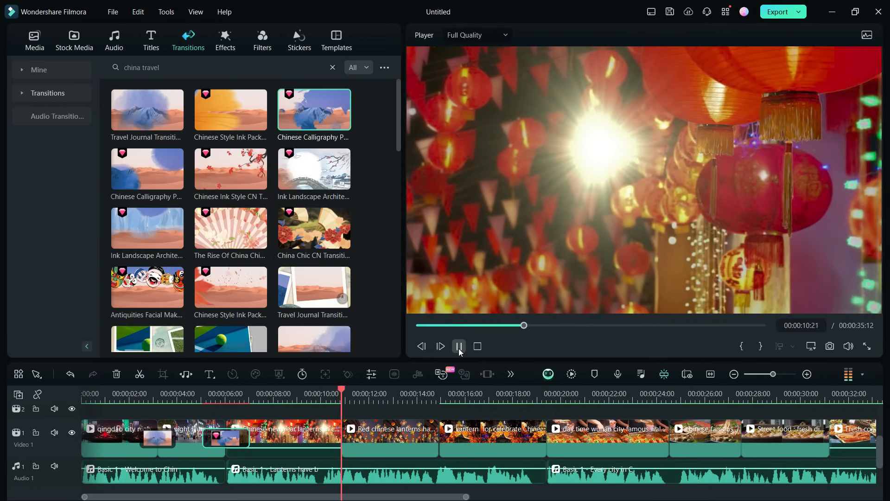
{"action": "left_click", "coordinate": [459, 346]}
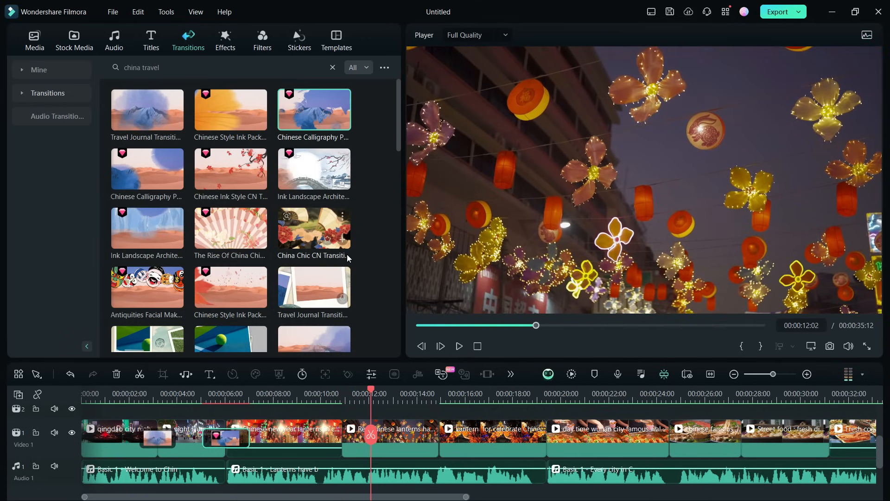
{"action": "left_click_drag", "start_coordinate": [308, 225], "coordinate": [341, 433]}
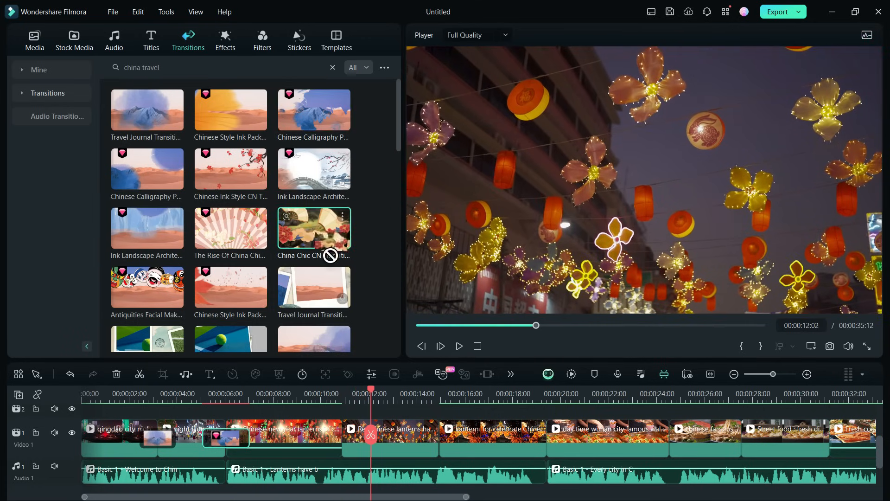
{"action": "left_click", "coordinate": [307, 395]}
{"action": "left_click", "coordinate": [459, 346]}
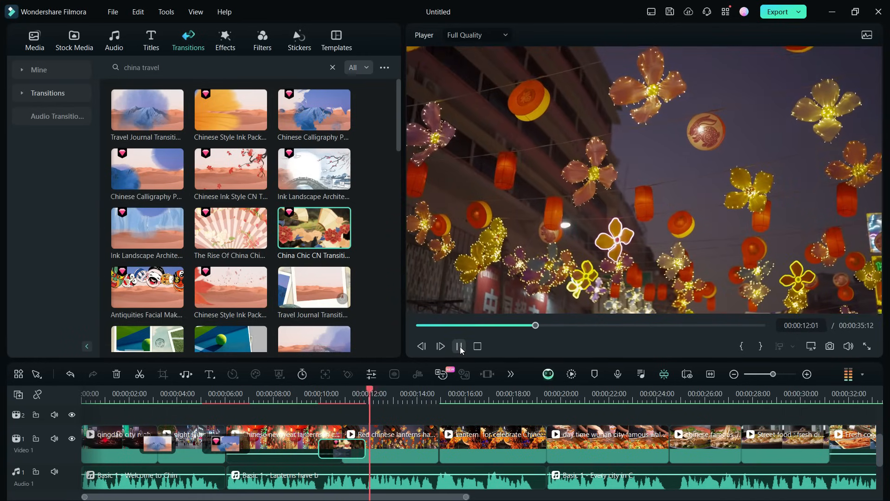
{"action": "left_click", "coordinate": [459, 346]}
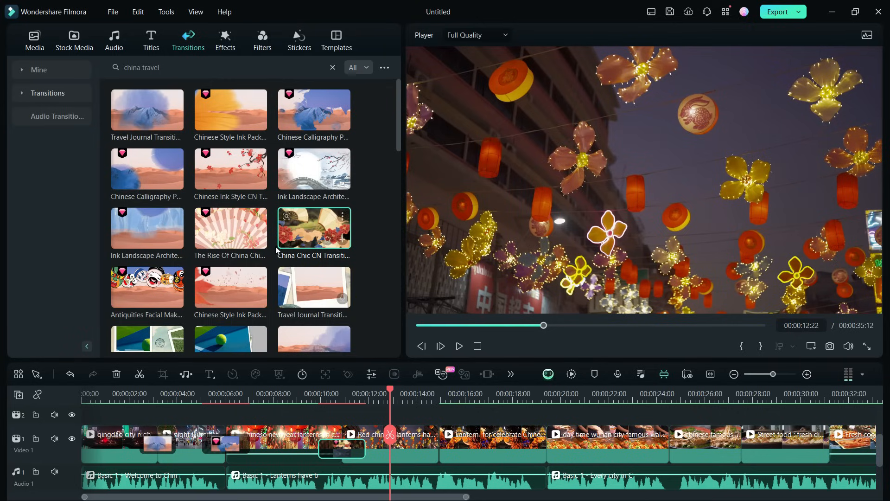
Add the fan-style China transition and an ink-style Chinese transition at the following joins, previewing each.
{"action": "left_click_drag", "start_coordinate": [425, 393], "coordinate": [431, 444]}
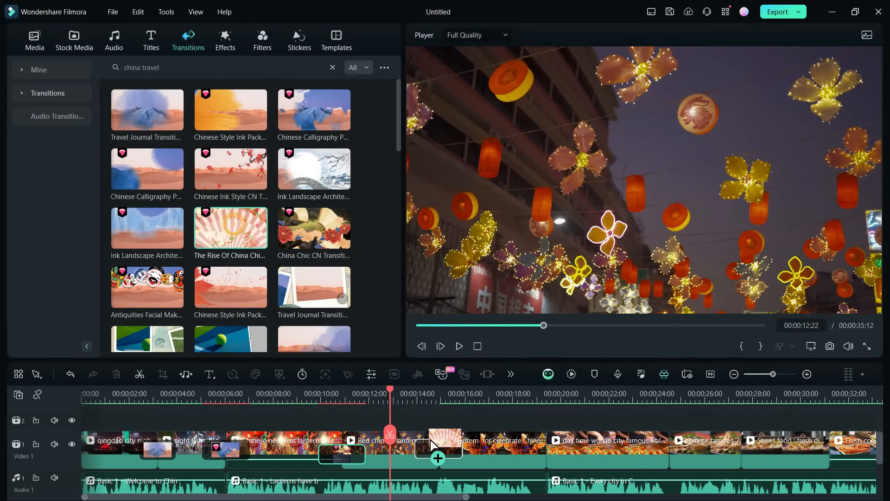
{"action": "left_click", "coordinate": [459, 345]}
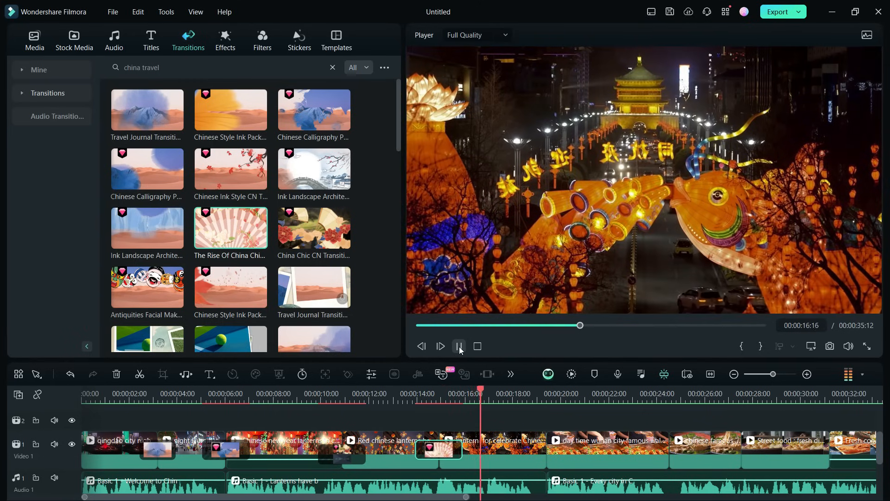
{"action": "left_click", "coordinate": [459, 348]}
{"action": "scroll", "coordinate": [299, 256], "scroll_direction": "down", "scroll_amount": 2}
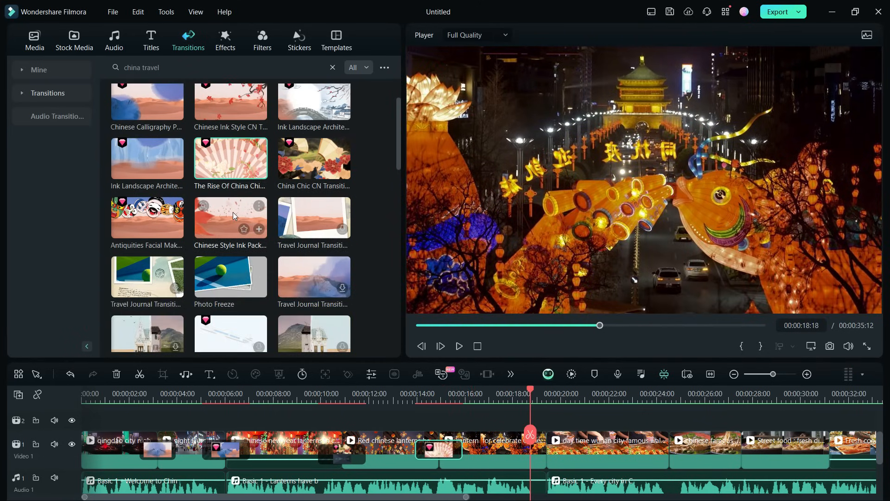
{"action": "left_click_drag", "start_coordinate": [232, 212], "coordinate": [539, 454]}
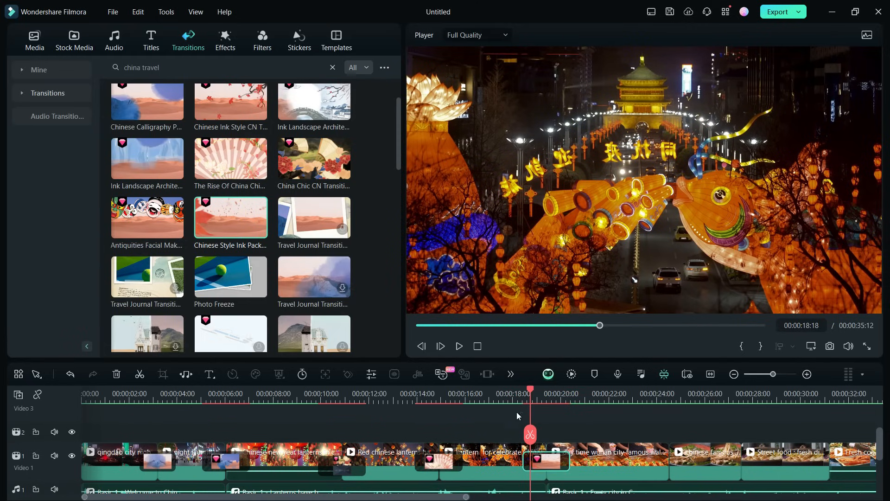
{"action": "left_click", "coordinate": [507, 395]}
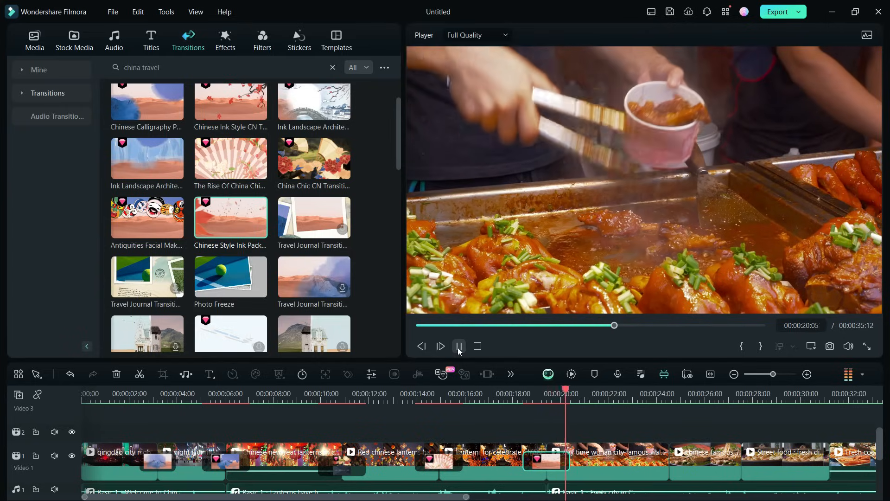
{"action": "left_click", "coordinate": [459, 346]}
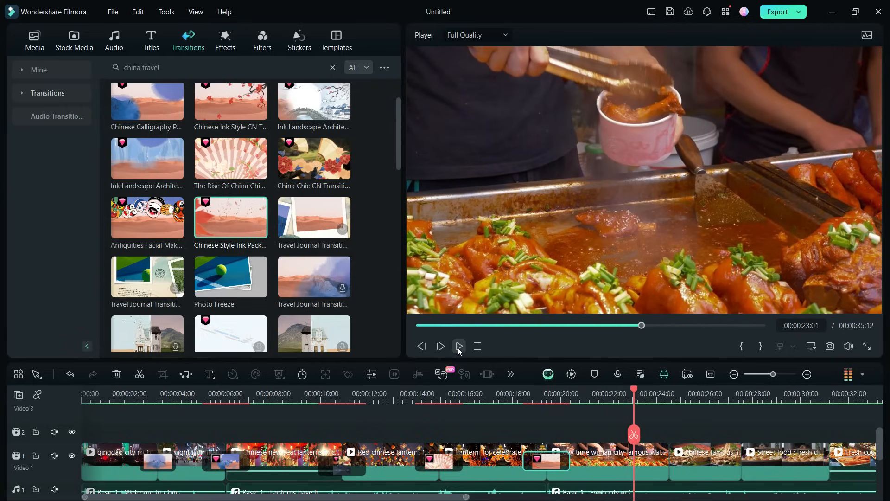
{"action": "scroll", "coordinate": [359, 304], "scroll_direction": "down", "scroll_amount": 1}
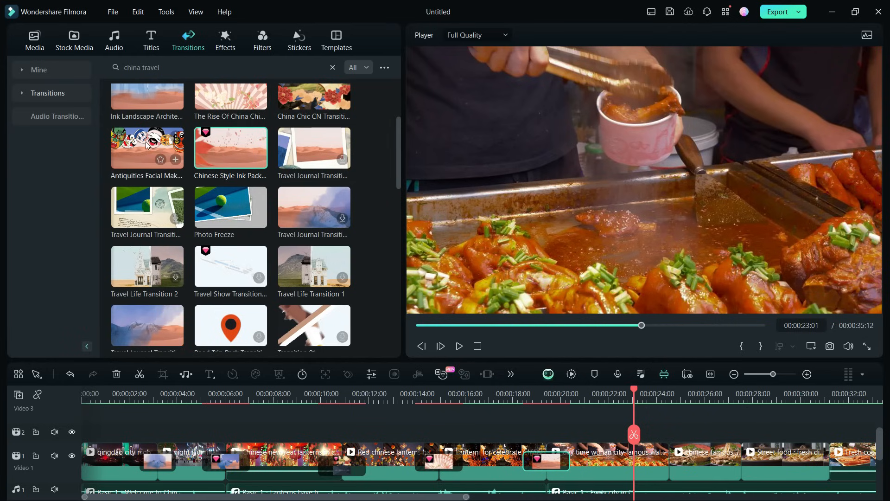
Add the opera-mask transition and a Chinese ink transition near the end, previewing them.
{"action": "left_click_drag", "start_coordinate": [317, 239], "coordinate": [616, 431]}
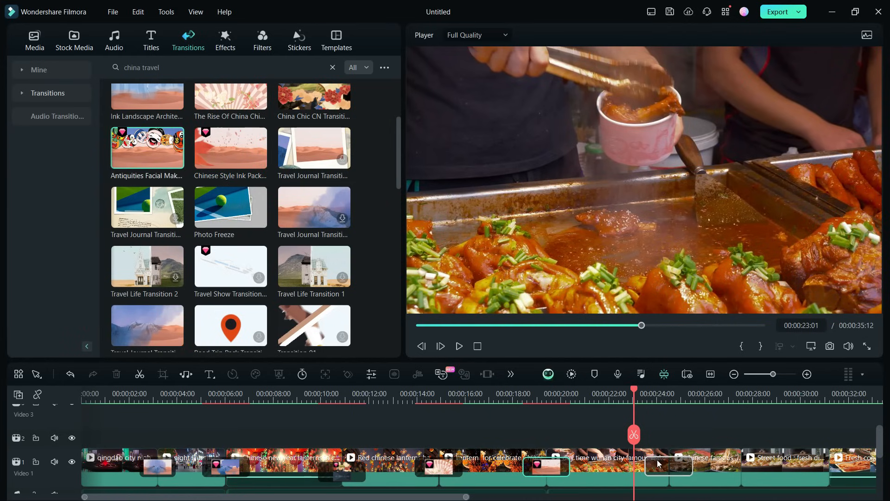
{"action": "left_click", "coordinate": [459, 346]}
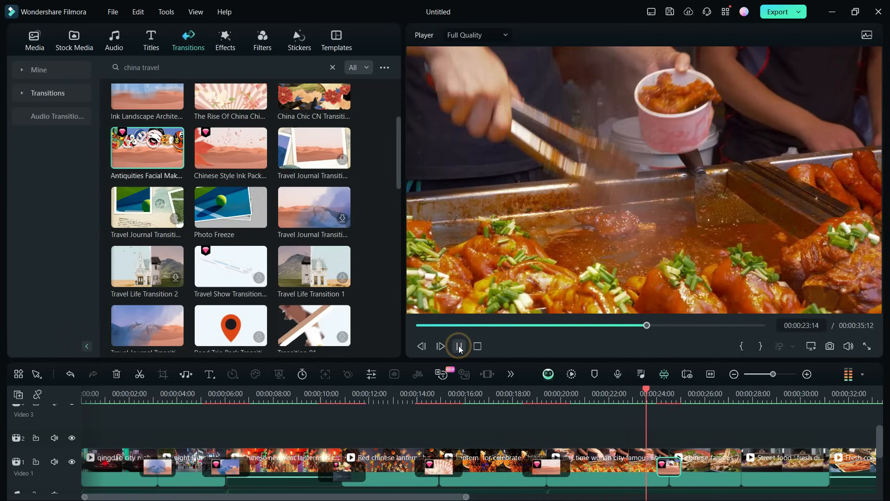
{"action": "left_click", "coordinate": [459, 346]}
{"action": "scroll", "coordinate": [229, 161], "scroll_direction": "up", "scroll_amount": 2}
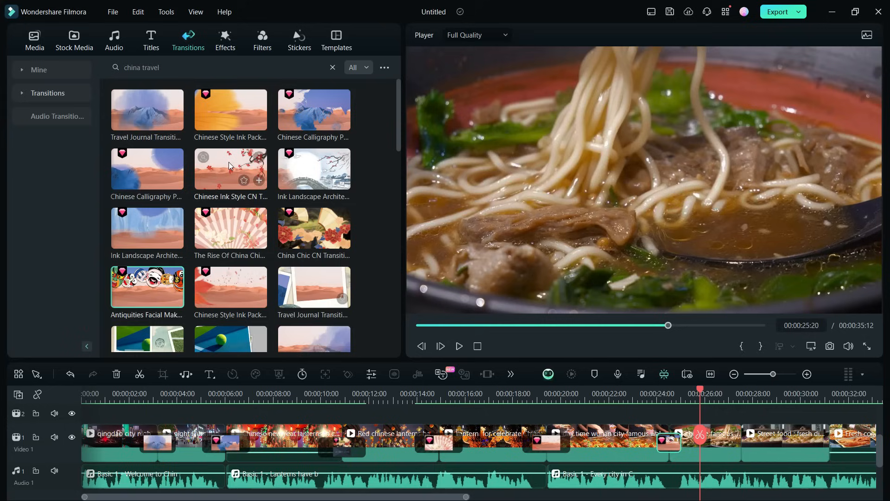
{"action": "mouse_move", "coordinate": [230, 161]}
{"action": "left_mouse_down"}
{"action": "mouse_move", "coordinate": [738, 402]}
{"action": "mouse_move", "coordinate": [738, 460]}
{"action": "left_mouse_up"}
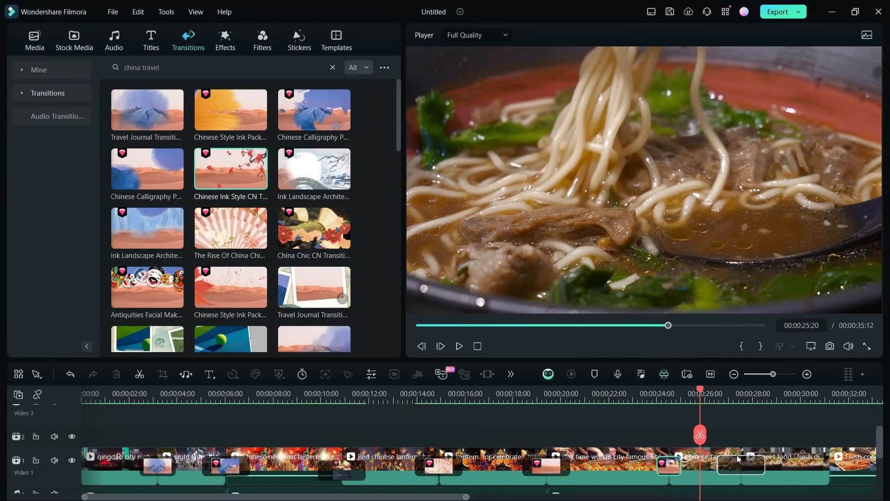
{"action": "left_click_drag", "start_coordinate": [231, 109], "coordinate": [422, 278]}
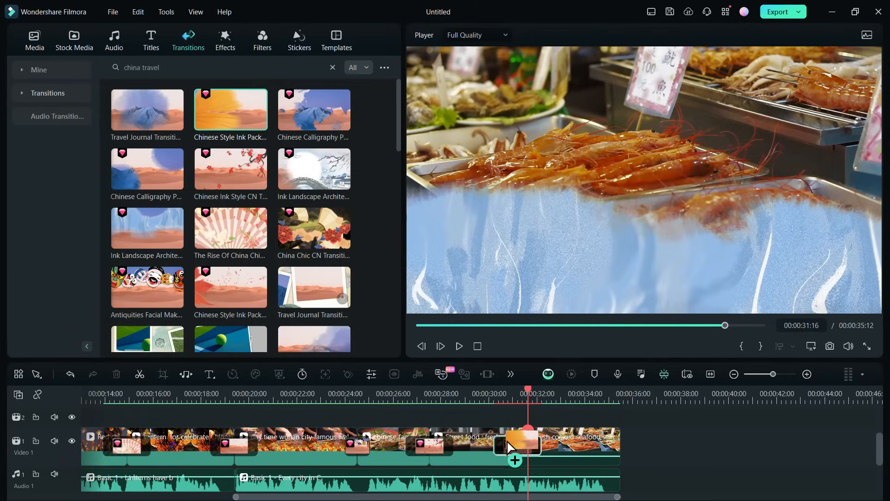
{"action": "left_click", "coordinate": [460, 346]}
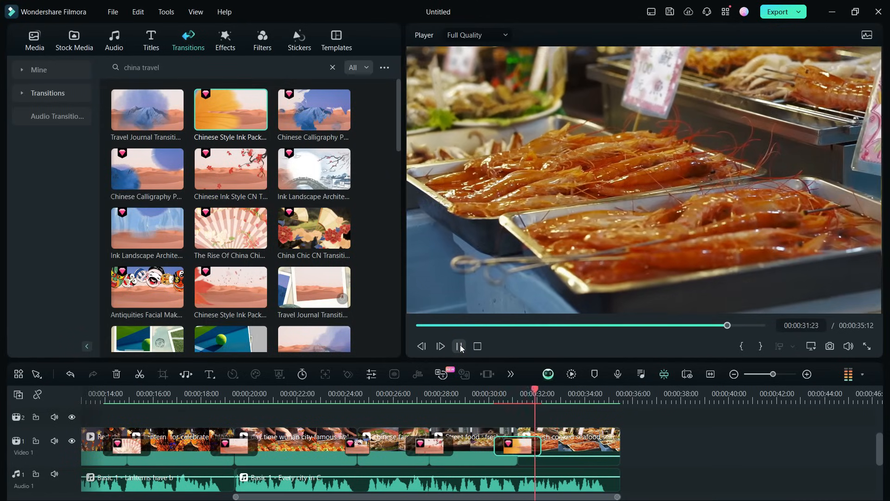
Search stickers for china travel and place the CHINA title sticker above the first clip, previewing it.
{"action": "left_click", "coordinate": [147, 168]}
{"action": "left_click", "coordinate": [299, 37]}
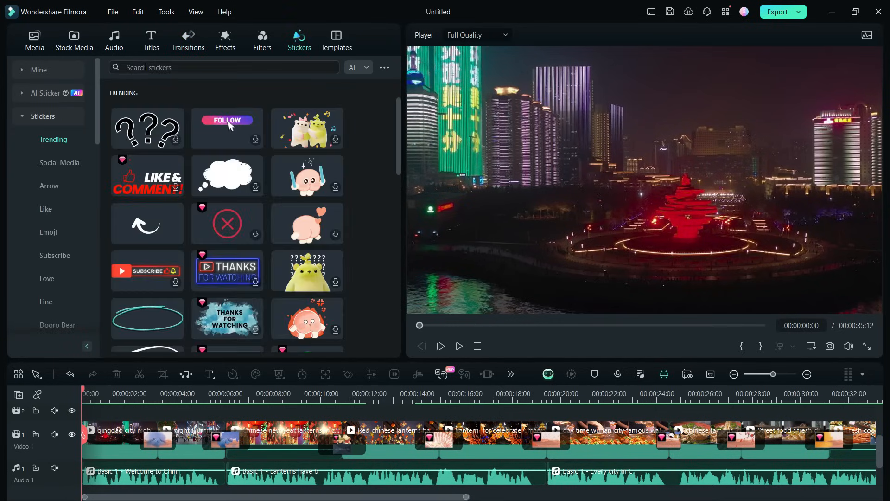
{"action": "left_click", "coordinate": [144, 66]}
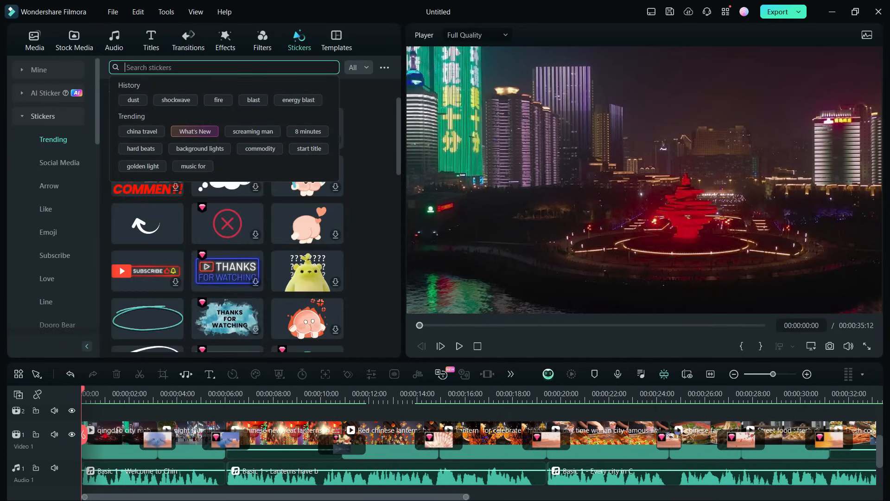
{"action": "left_click", "coordinate": [144, 135]}
{"action": "left_click_drag", "start_coordinate": [395, 146], "coordinate": [399, 276]}
{"action": "left_click_drag", "start_coordinate": [307, 248], "coordinate": [246, 344]}
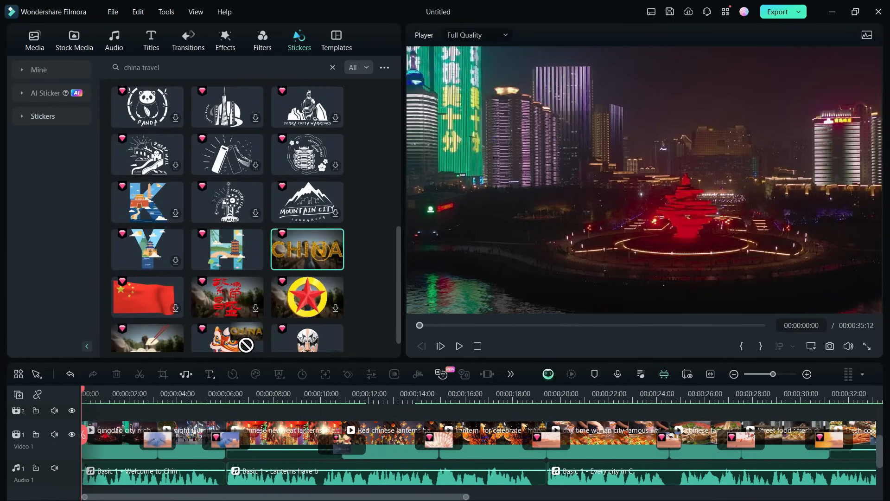
{"action": "left_click_drag", "start_coordinate": [113, 408], "coordinate": [97, 455]}
{"action": "left_click", "coordinate": [458, 321]}
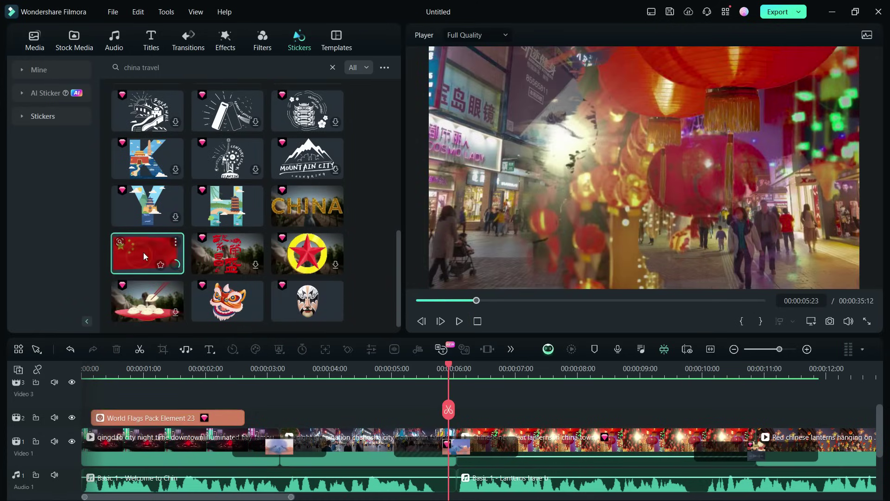
Add the Chinese flag sticker, shorten it, and move the flag to the top-left of the frame.
{"action": "left_click_drag", "start_coordinate": [143, 253], "coordinate": [306, 433]}
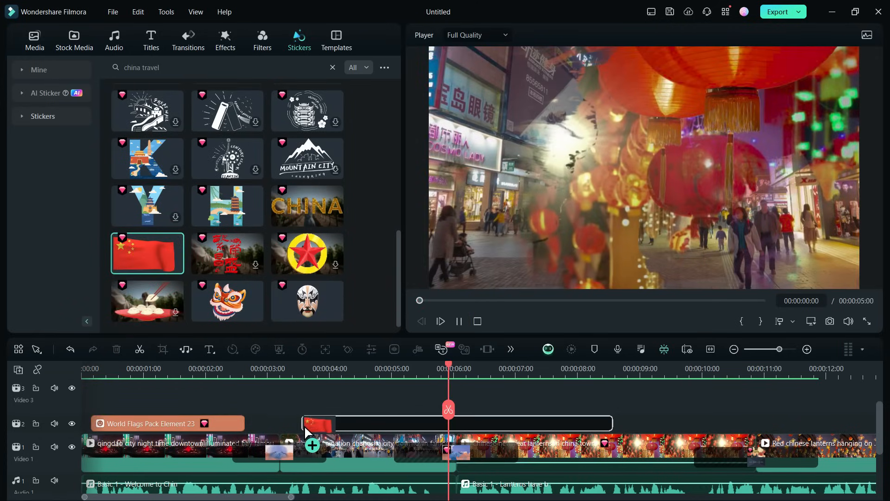
{"action": "left_click_drag", "start_coordinate": [611, 423], "coordinate": [422, 422]}
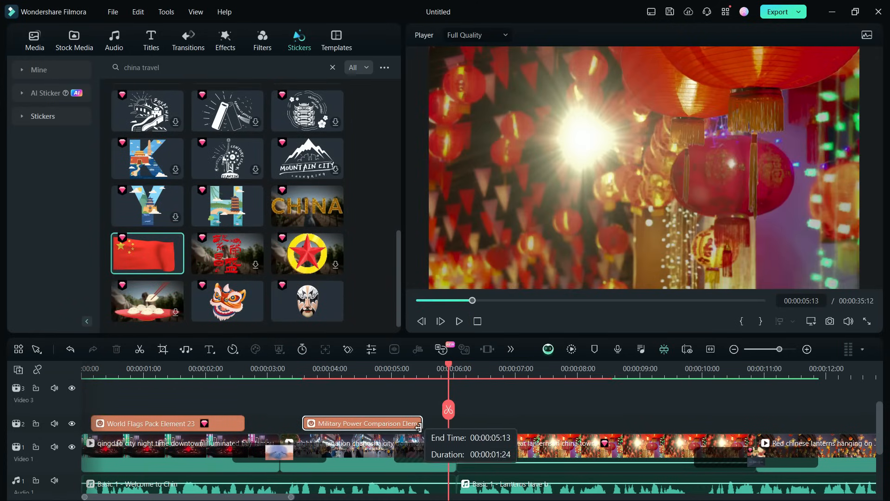
{"action": "left_click", "coordinate": [364, 423]}
{"action": "left_click_drag", "start_coordinate": [65, 186], "coordinate": [28, 186]}
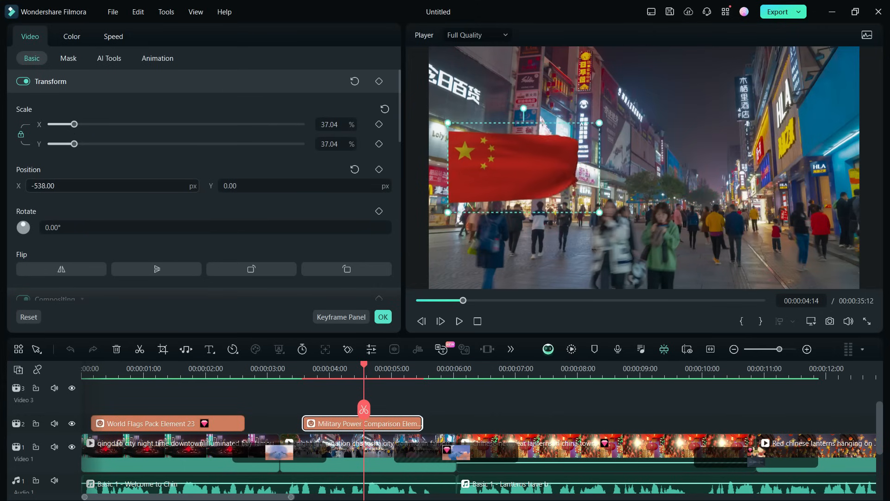
{"action": "left_click_drag", "start_coordinate": [237, 186], "coordinate": [278, 186]}
{"action": "left_click", "coordinate": [382, 316]}
{"action": "left_click", "coordinate": [459, 322]}
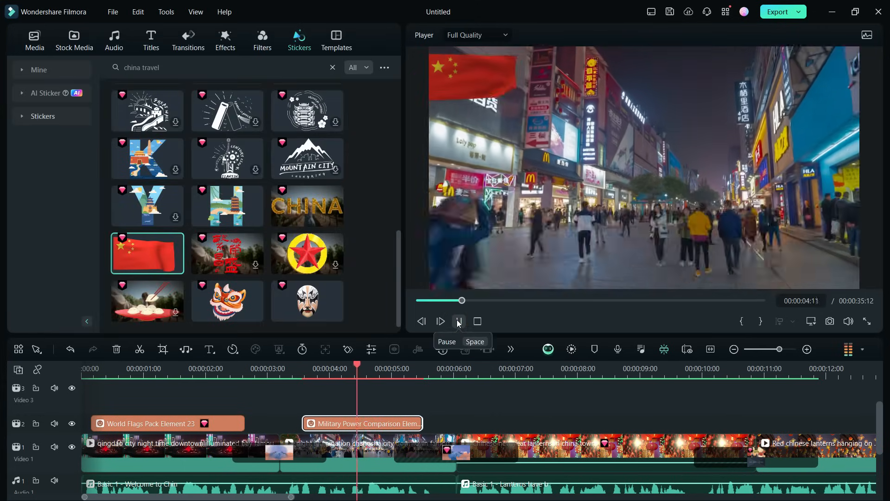
{"action": "scroll", "coordinate": [508, 410], "scroll_direction": "down", "scroll_amount": 1}
{"action": "left_click", "coordinate": [508, 409]}
Add the lion mask sticker around six seconds, shorten it, and move it to the bottom-right of the frame.
{"action": "left_click_drag", "start_coordinate": [226, 304], "coordinate": [513, 416]}
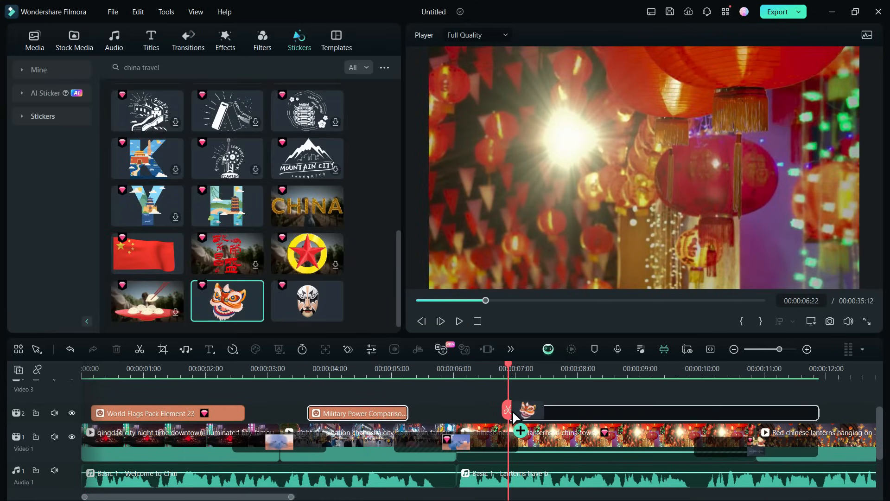
{"action": "left_click_drag", "start_coordinate": [799, 411], "coordinate": [693, 411]}
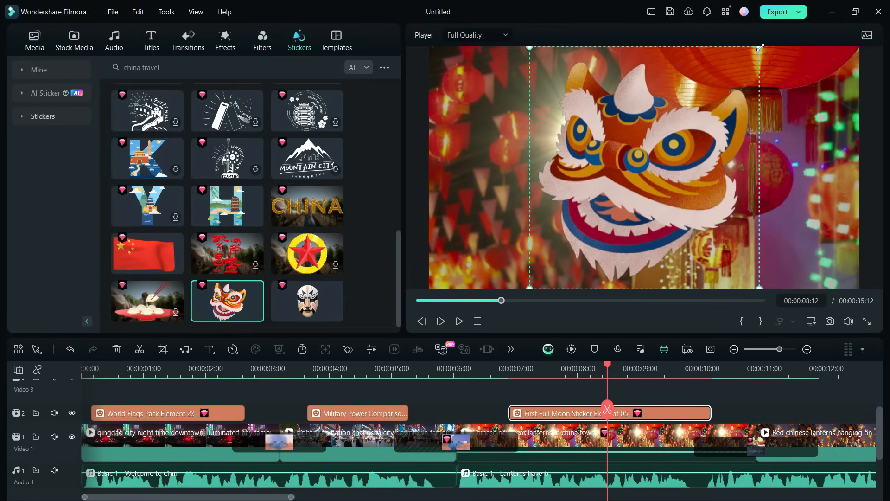
{"action": "left_click_drag", "start_coordinate": [740, 232], "coordinate": [794, 236]}
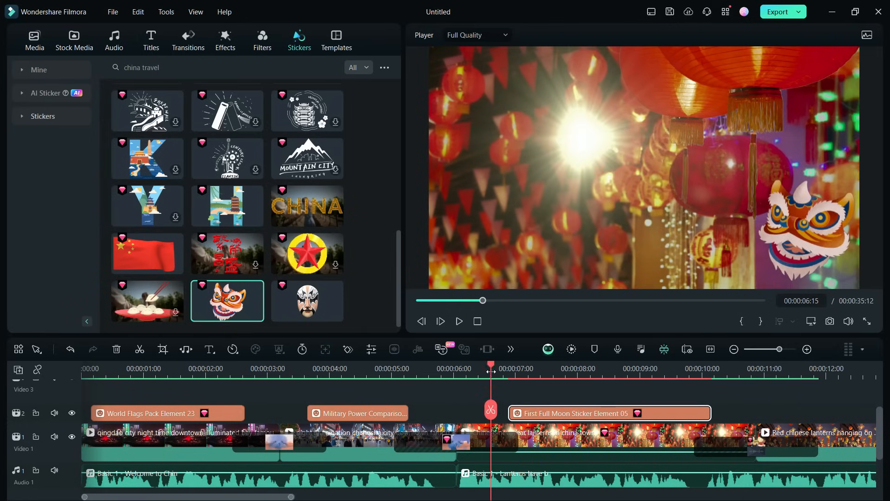
Add the dumpling plate sticker over the street-food clip, shortened to end at 24:08, and preview it.
{"action": "left_click", "coordinate": [459, 321]}
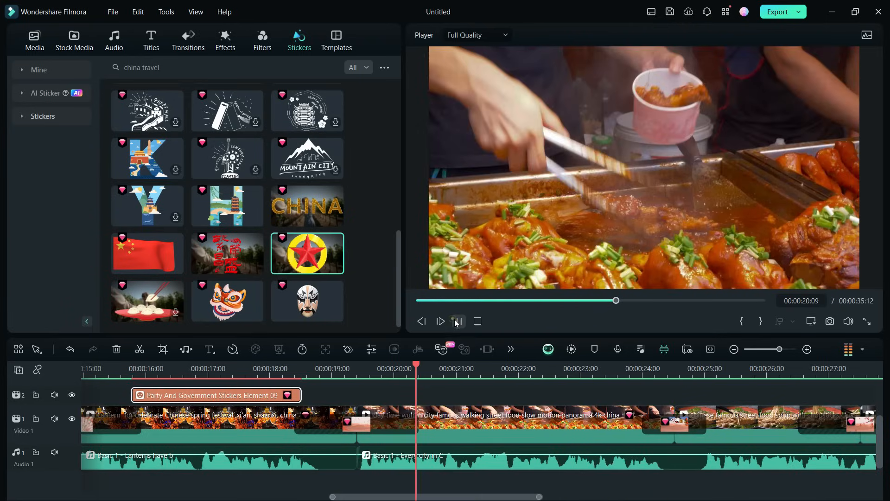
{"action": "mouse_move", "coordinate": [141, 309]}
{"action": "left_mouse_down"}
{"action": "mouse_move", "coordinate": [426, 402]}
{"action": "mouse_move", "coordinate": [407, 404]}
{"action": "left_mouse_up"}
{"action": "left_click_drag", "start_coordinate": [704, 400], "coordinate": [659, 400]}
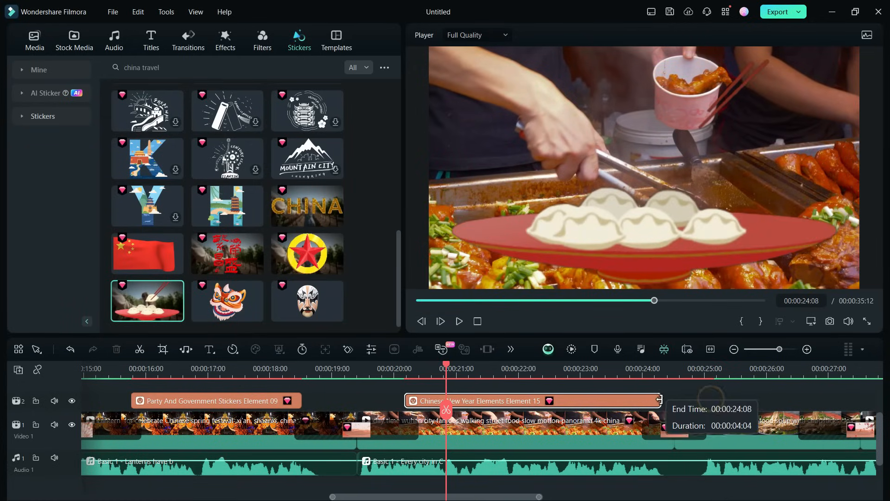
{"action": "left_click", "coordinate": [459, 321]}
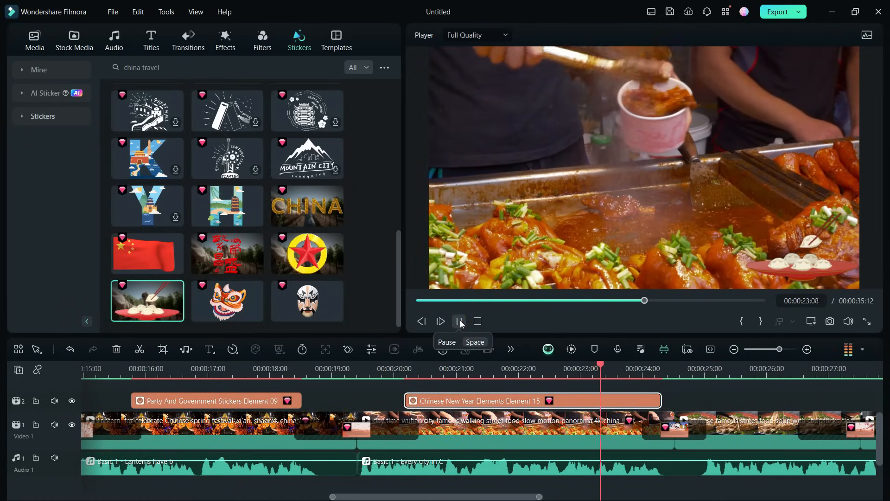
{"action": "left_click", "coordinate": [459, 321]}
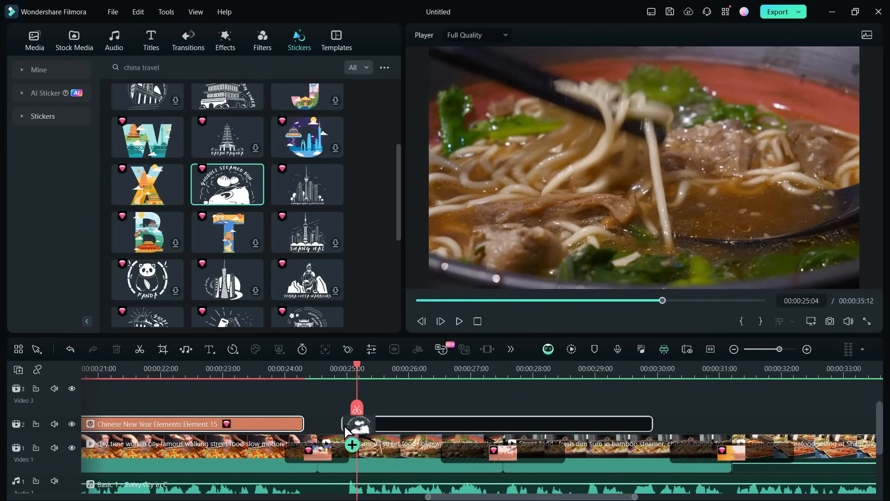
Add another China travel sticker near 25 seconds and move it to the frame's bottom-right corner.
{"action": "left_click_drag", "start_coordinate": [227, 184], "coordinate": [353, 424]}
{"action": "left_click_drag", "start_coordinate": [550, 247], "coordinate": [837, 251]}
{"action": "left_click", "coordinate": [459, 321]}
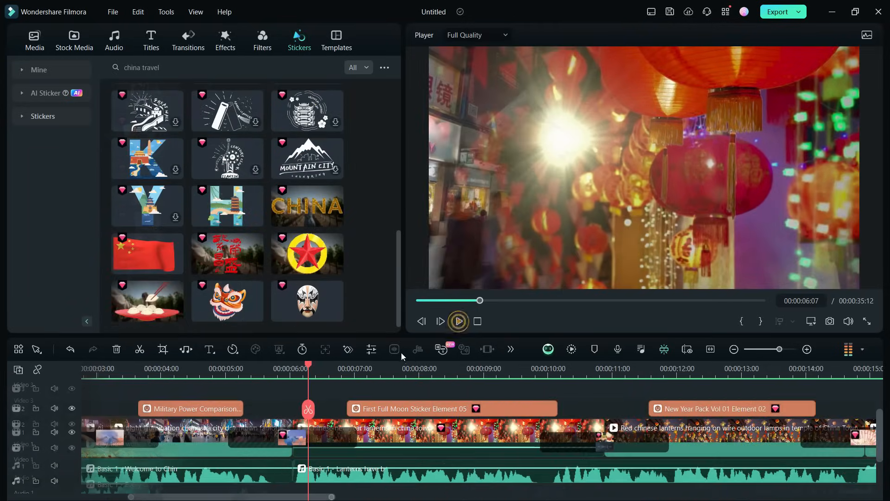
{"action": "scroll", "coordinate": [364, 401], "scroll_direction": "down", "scroll_amount": 1}
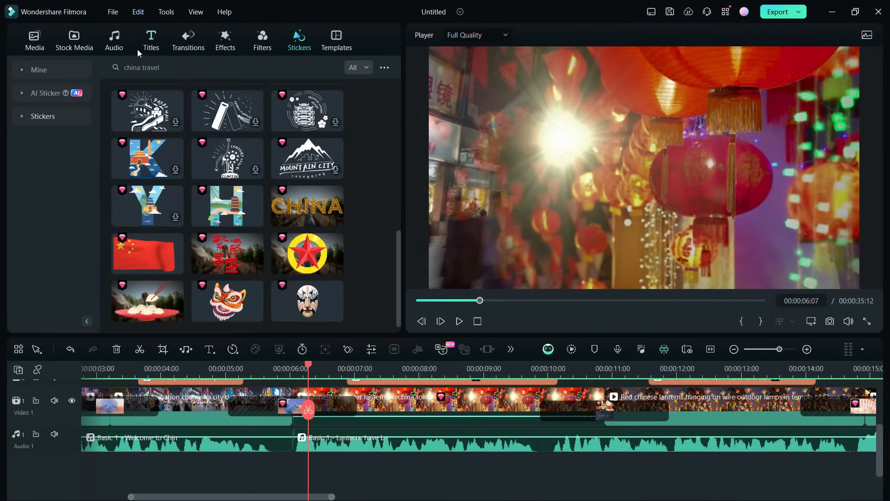
Search the audio library for 'china' and preview the Romantic Chinese Style Love Story track.
{"action": "left_click", "coordinate": [115, 40]}
{"action": "left_click", "coordinate": [168, 67]}
{"action": "type", "text": "china"}
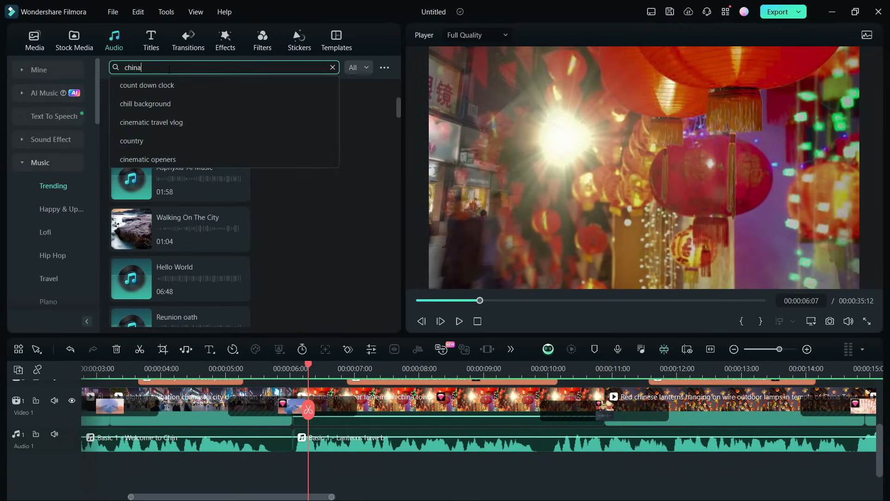
{"action": "key", "text": "Return"}
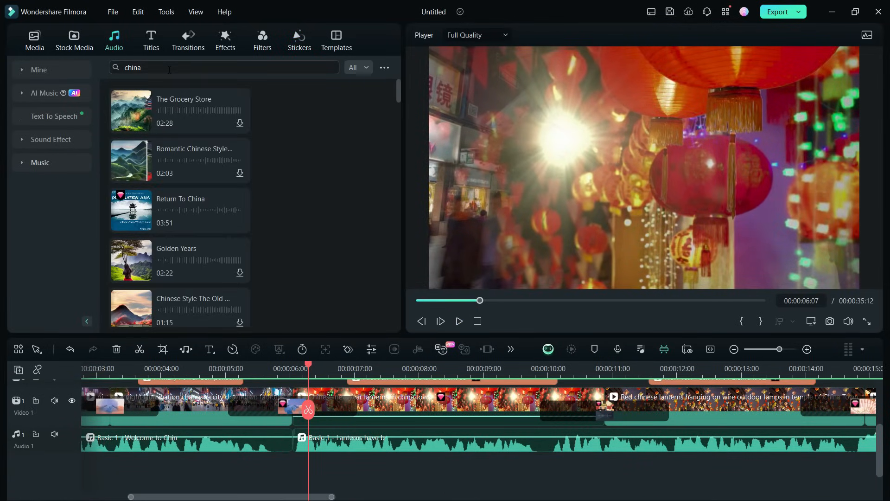
{"action": "left_click", "coordinate": [132, 160]}
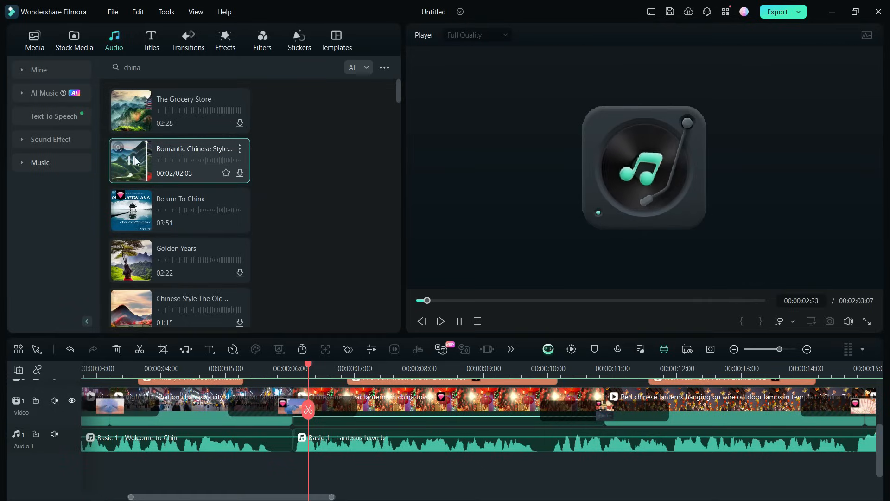
{"action": "scroll", "coordinate": [205, 233], "scroll_direction": "down", "scroll_amount": 1}
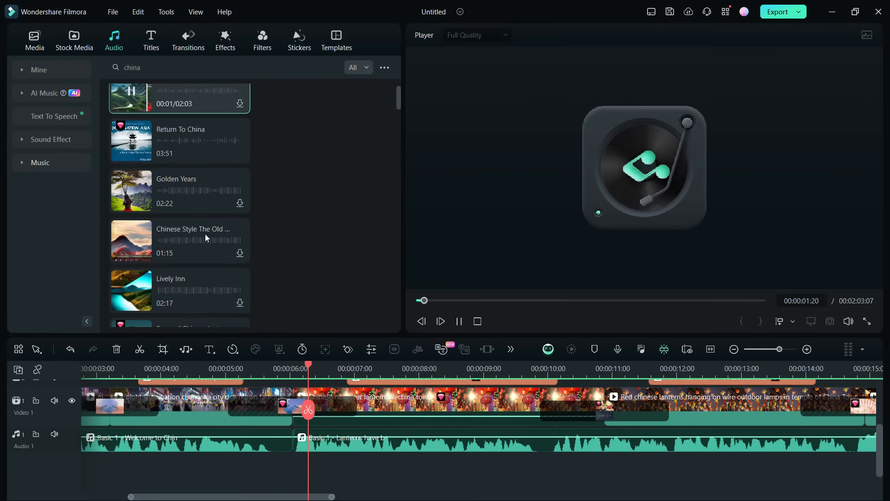
{"action": "scroll", "coordinate": [206, 233], "scroll_direction": "up", "scroll_amount": 1}
{"action": "mouse_move", "coordinate": [162, 153]}
{"action": "left_mouse_down"}
{"action": "mouse_move", "coordinate": [103, 480]}
{"action": "mouse_move", "coordinate": [118, 468]}
{"action": "left_mouse_up"}
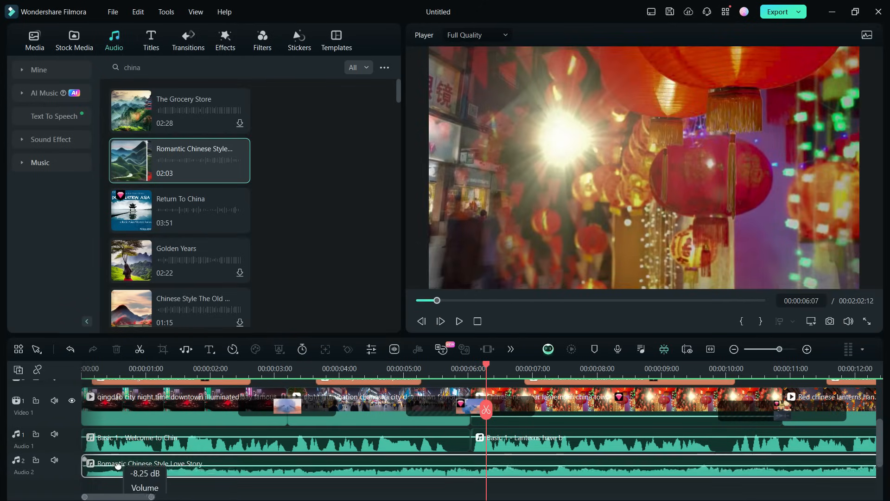
Split the Romantic Chinese Style music on the second audio track where the video ends.
{"action": "left_click_drag", "start_coordinate": [127, 498], "coordinate": [302, 498]}
{"action": "left_click", "coordinate": [392, 429]}
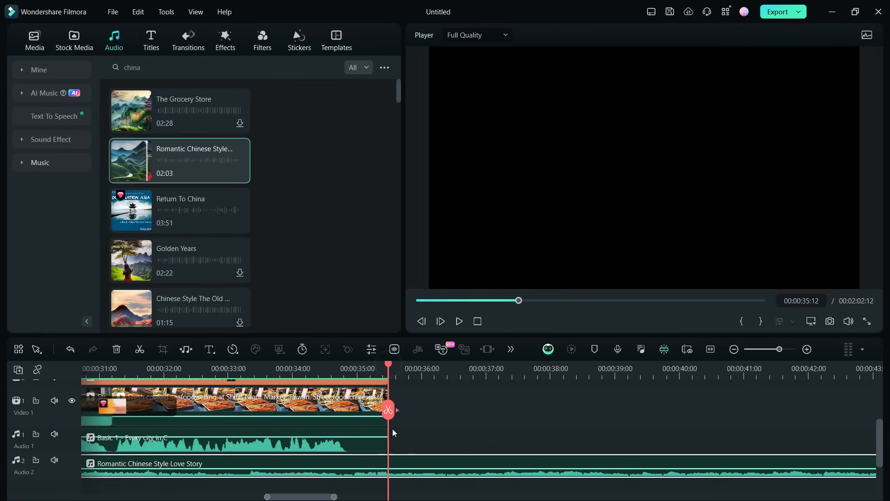